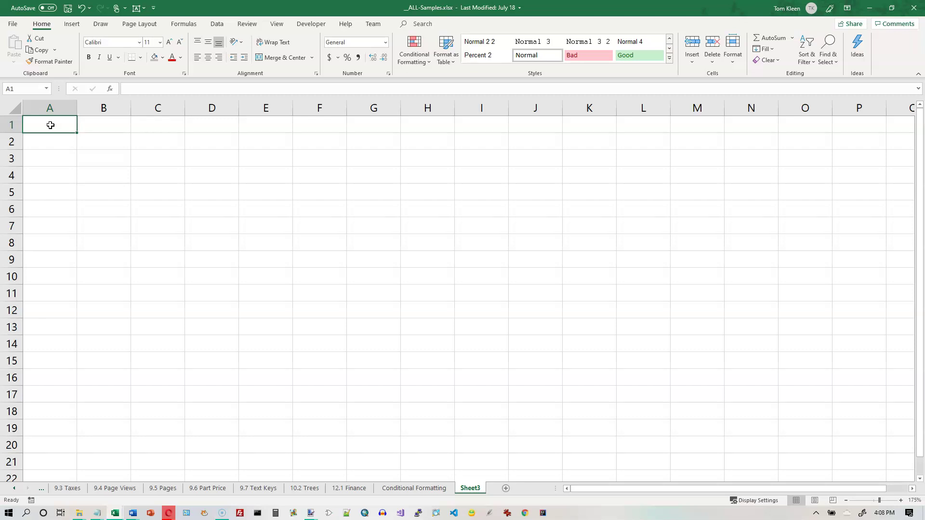
- Enter 8/8/2019 in A1 and widen column A so the date fits
text(8/8)
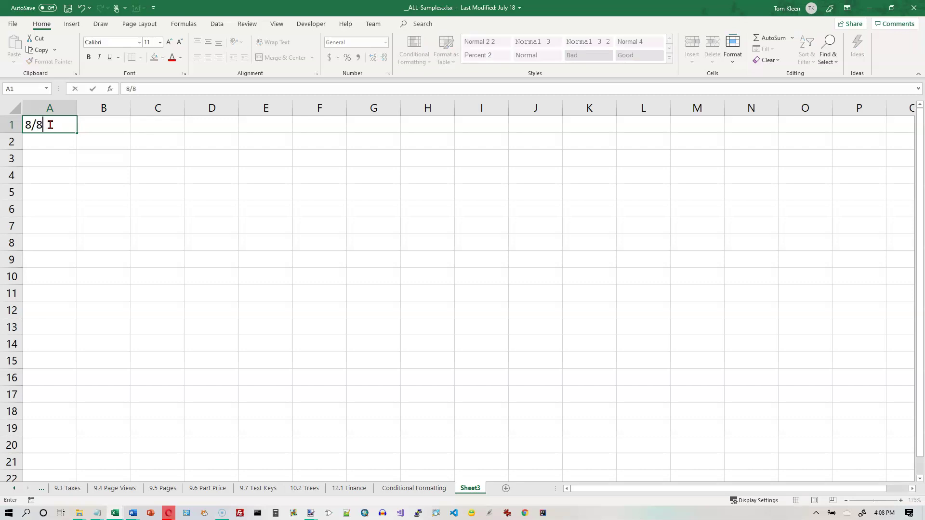
text(/2019)
key(Return)
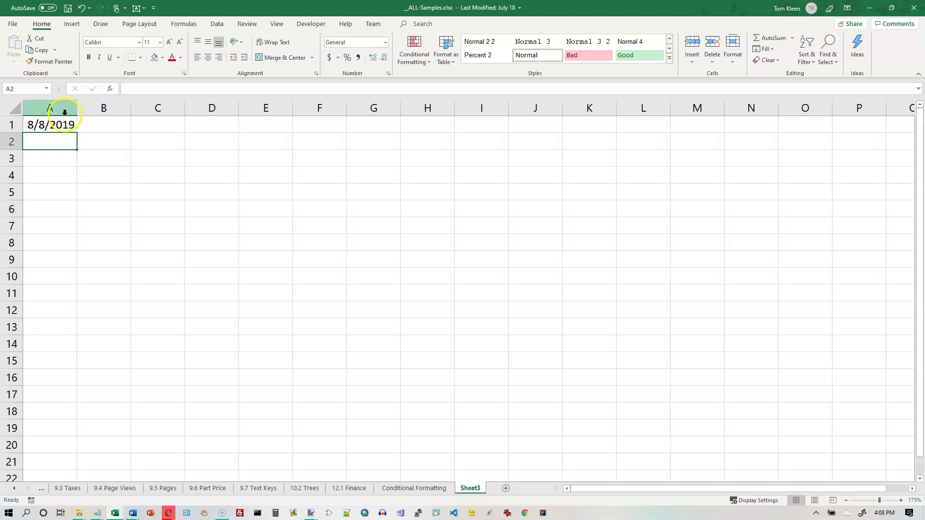
drag(77, 107, 95, 106)
- Format A1 as General to show serial 43685, return it to Short Date, and widen column B
click(84, 126)
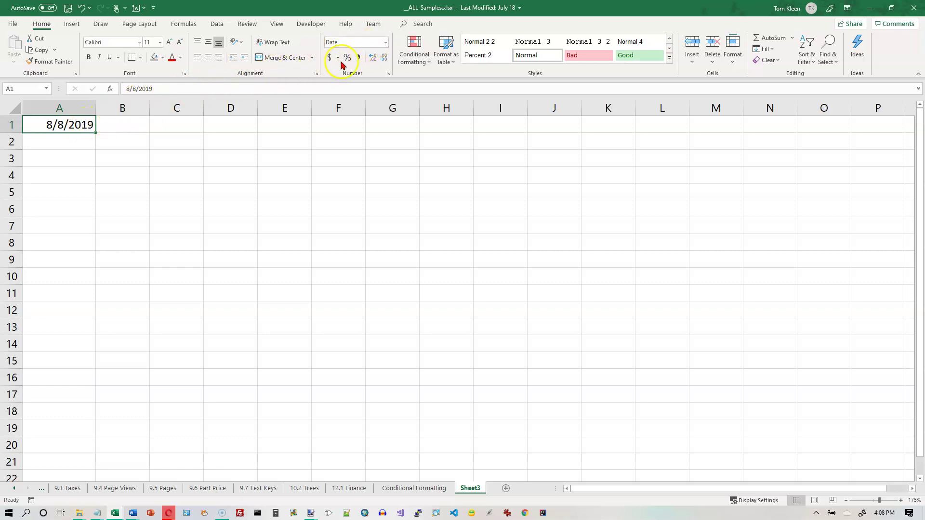
click(385, 42)
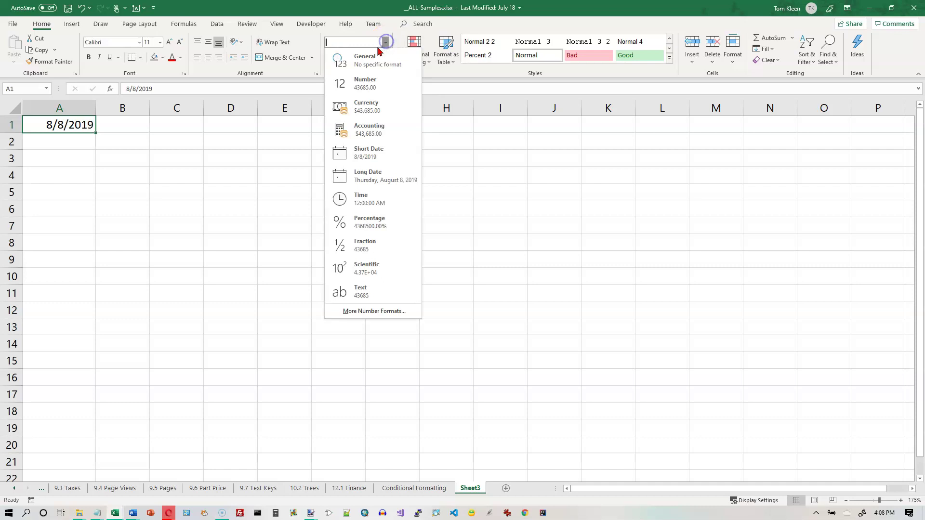
click(374, 57)
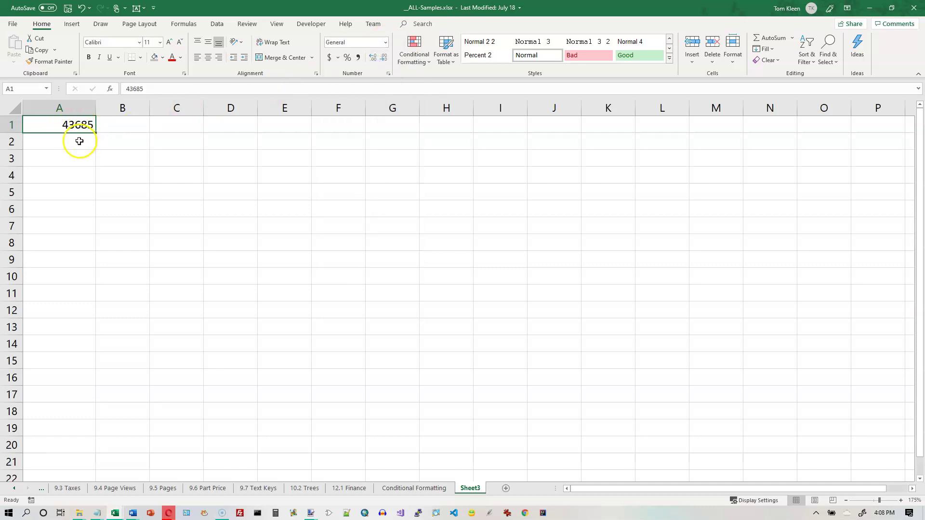
click(385, 43)
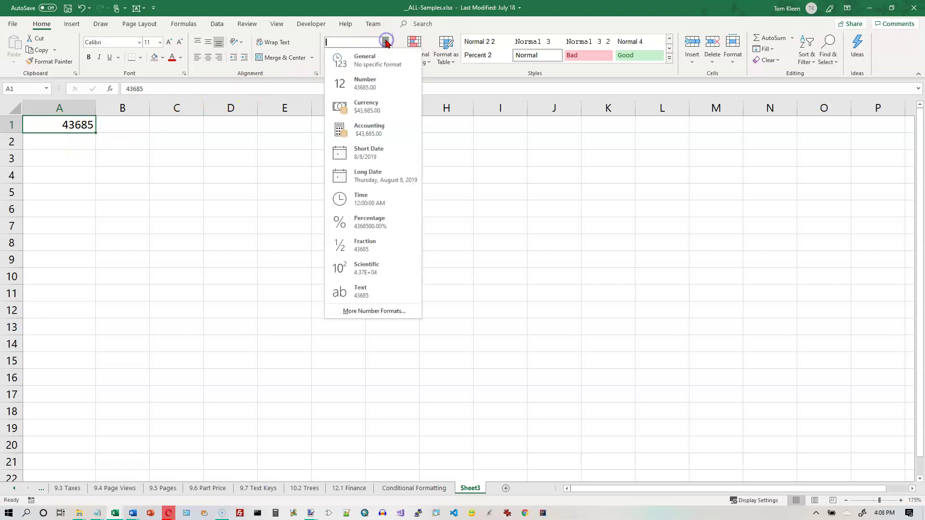
click(376, 148)
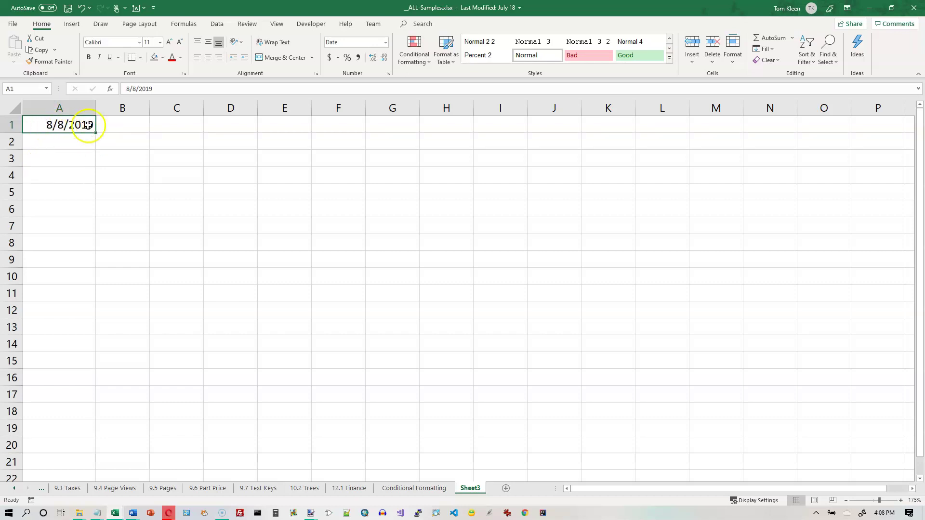
drag(149, 108, 170, 109)
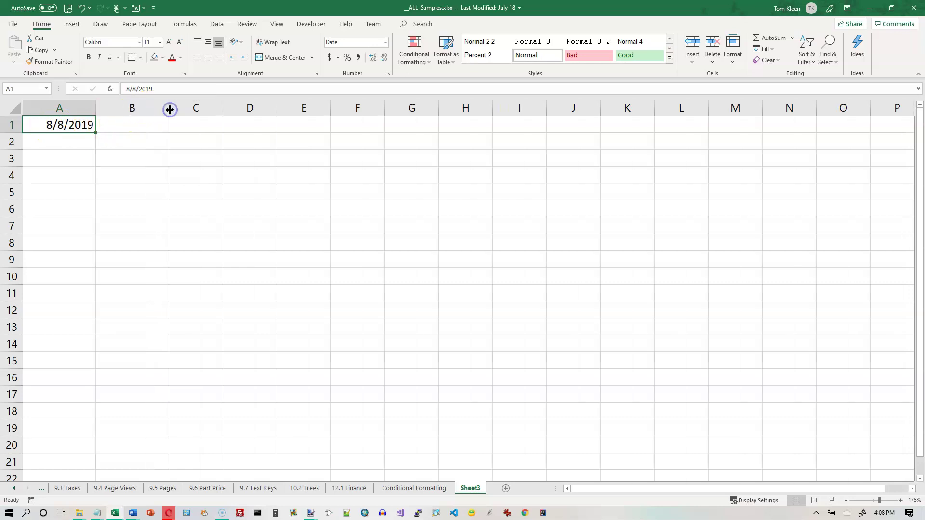
- Edit the date in A1 from 8/8/2019 to 8/10/2019
double_click(57, 125)
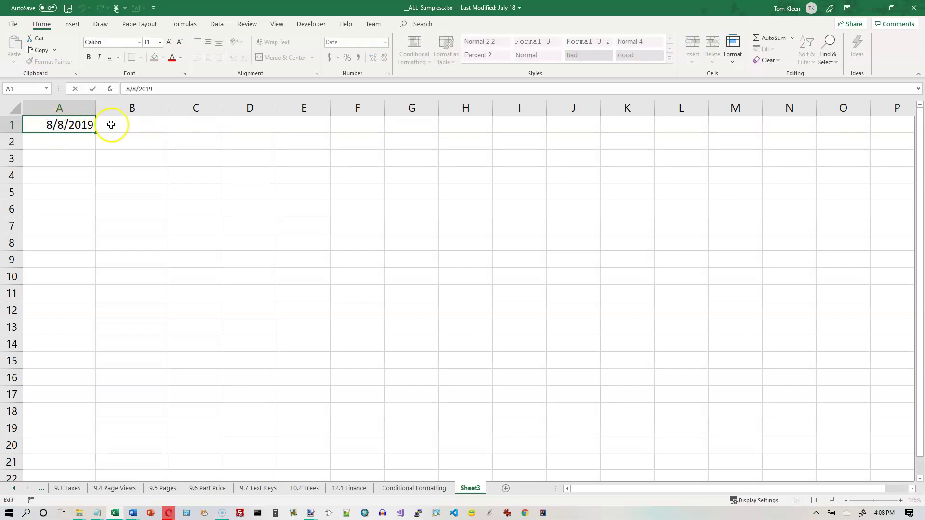
key(Delete)
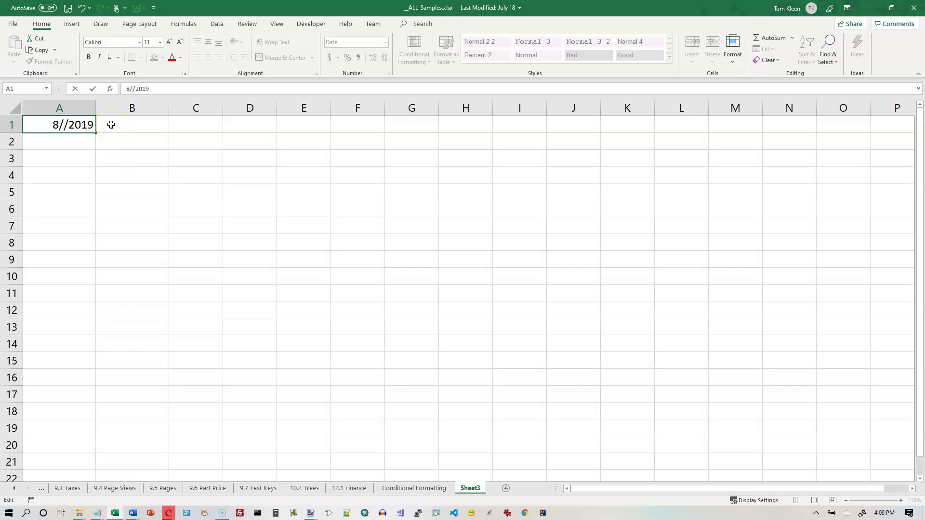
text(10)
key(Return)
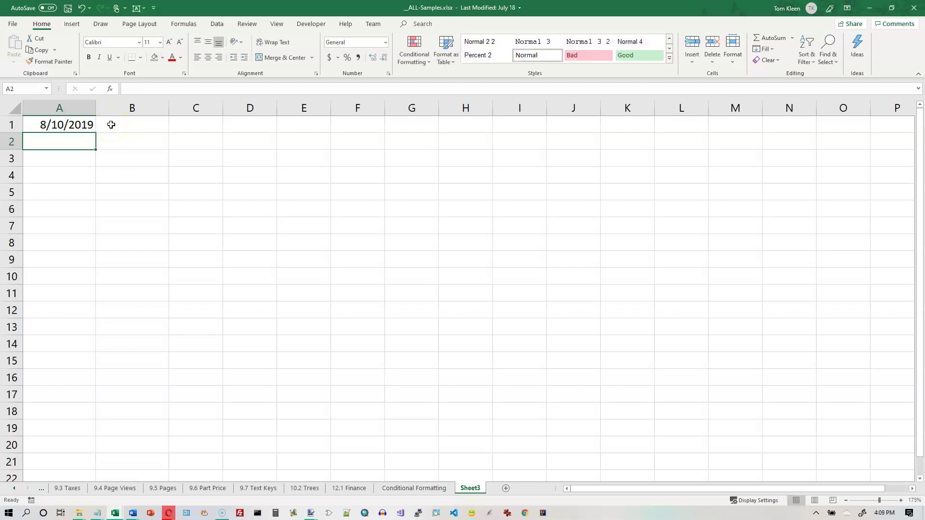
click(137, 126)
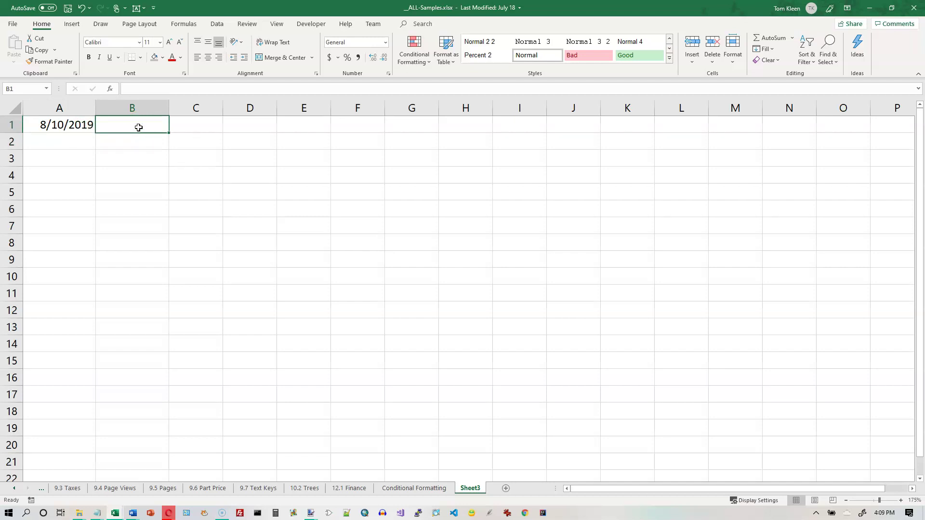
- Enter =MONTH(A1), =DAY(A1) and =YEAR(A1), returning 8, 10 and 2019
text(=month)
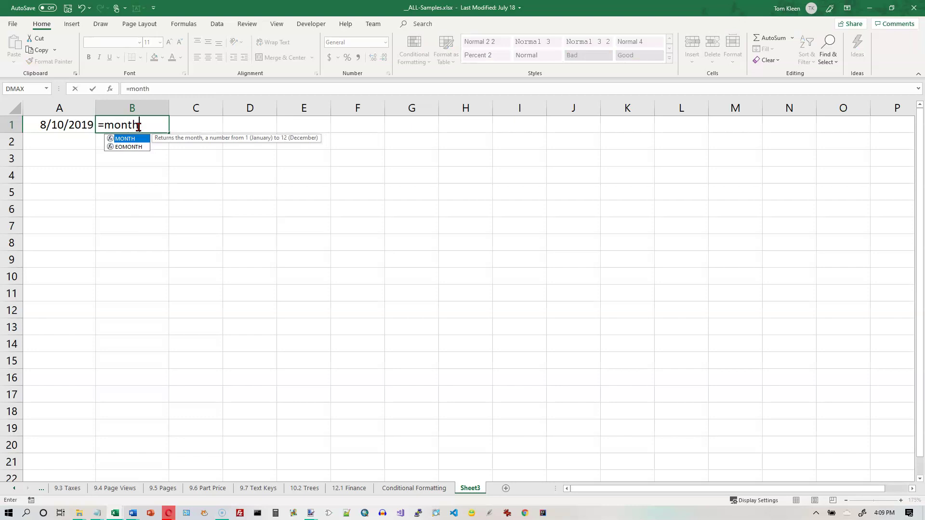
text(()
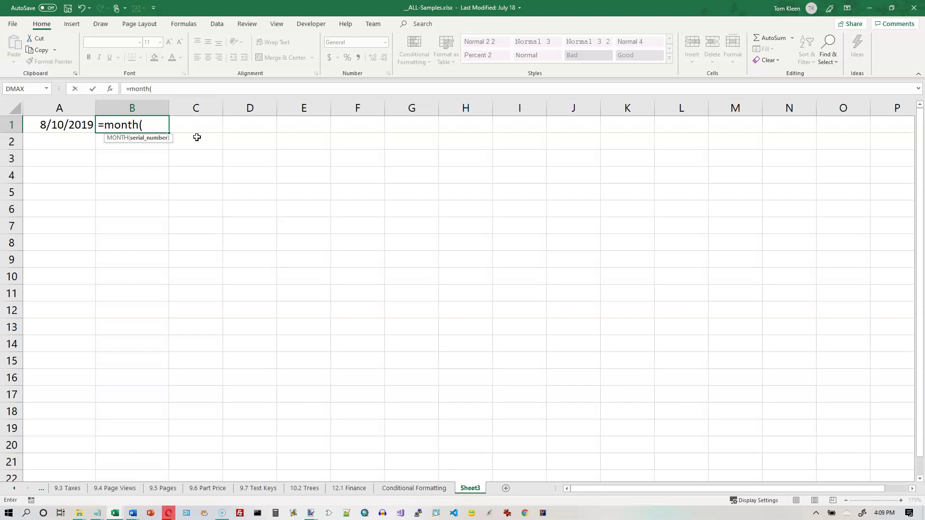
text(a)
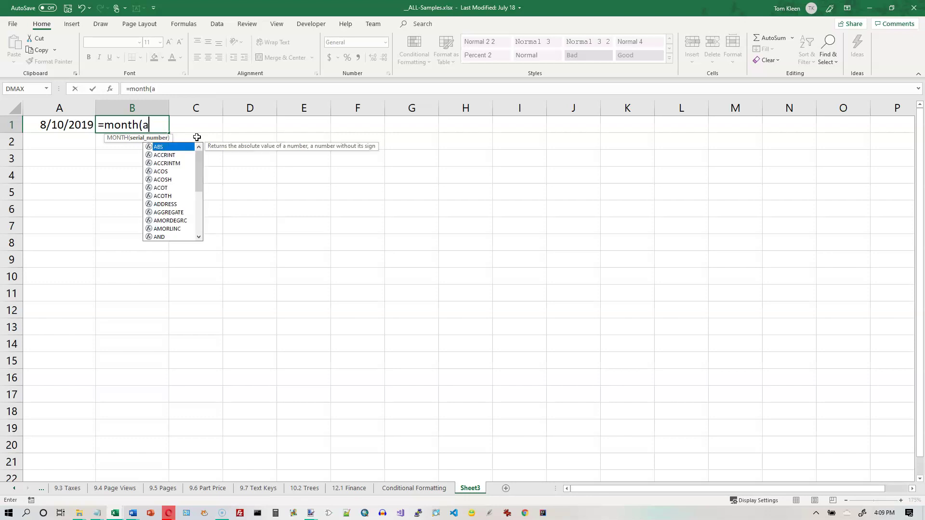
text(1))
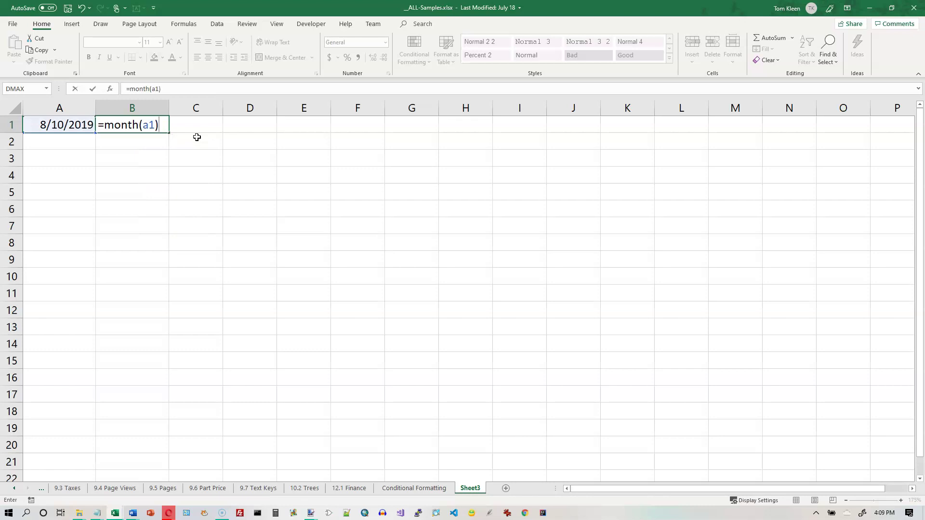
key(Return)
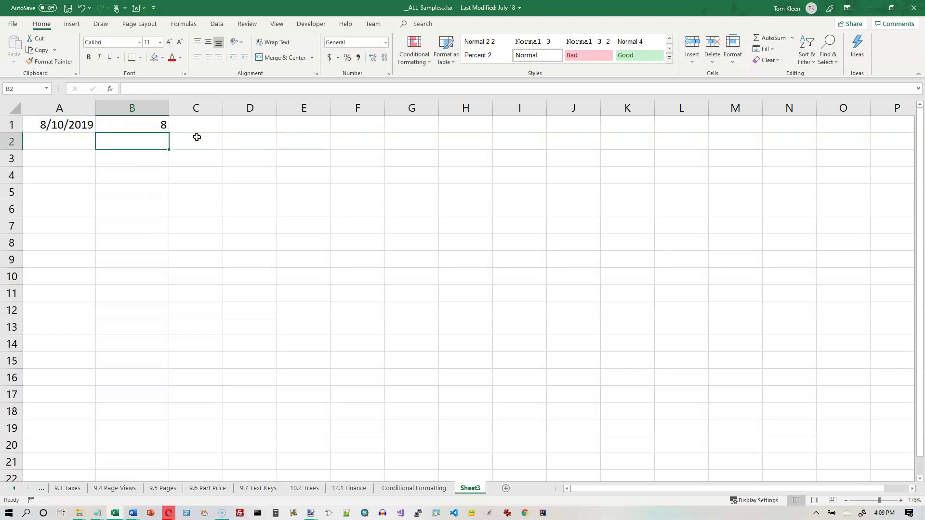
text(=)
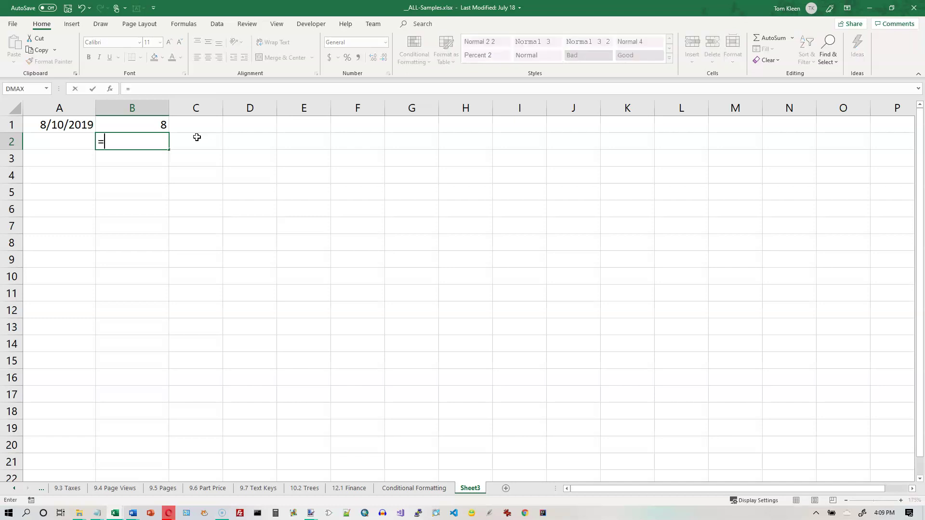
text(day)
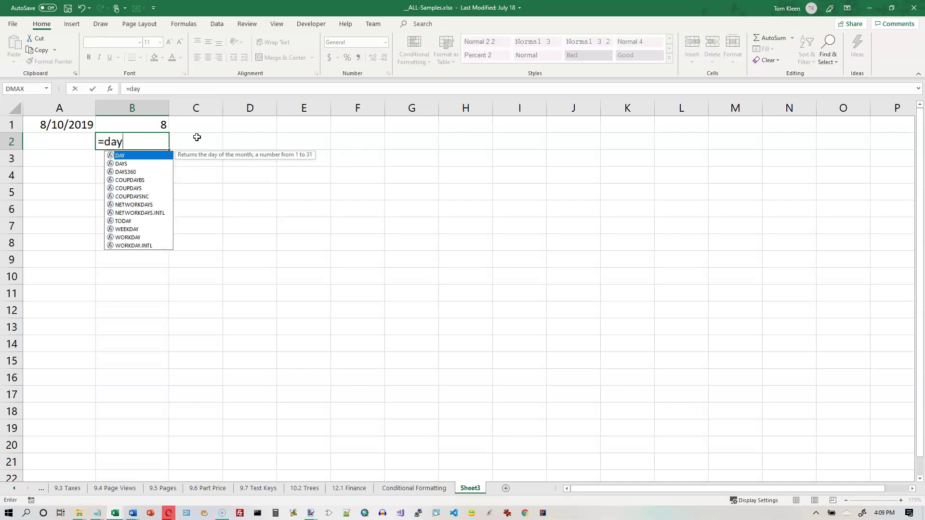
text(()
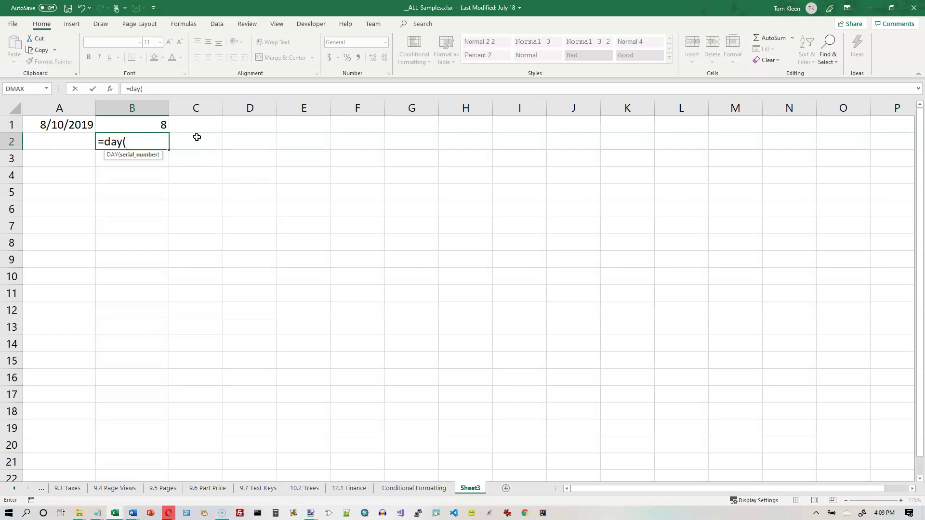
text(a1))
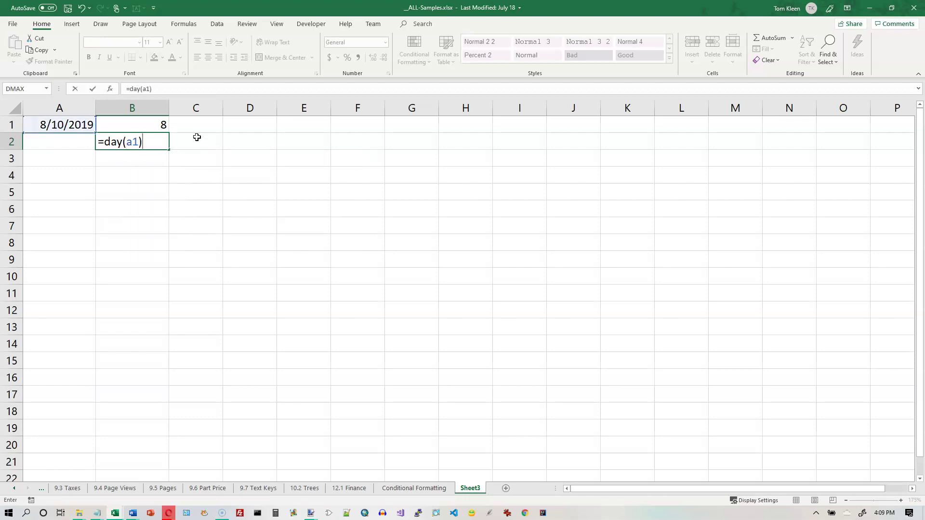
key(Return)
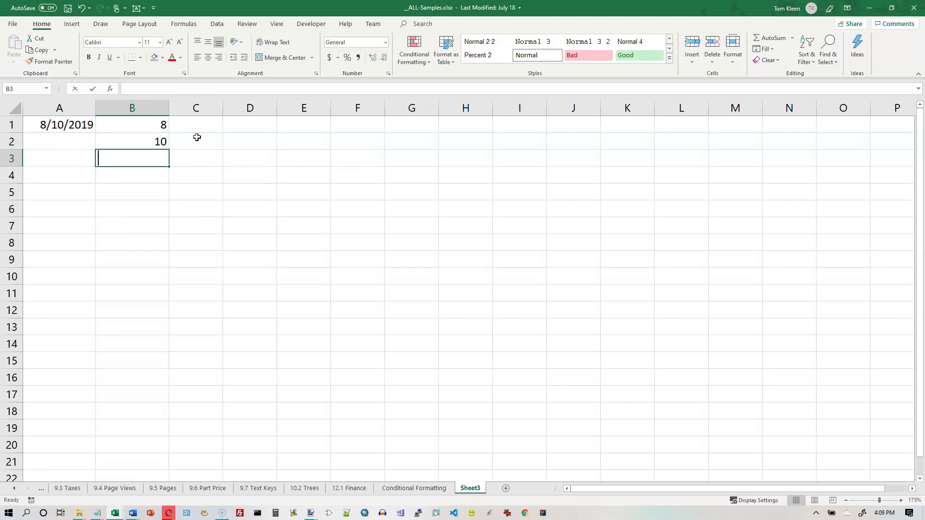
text(=year)
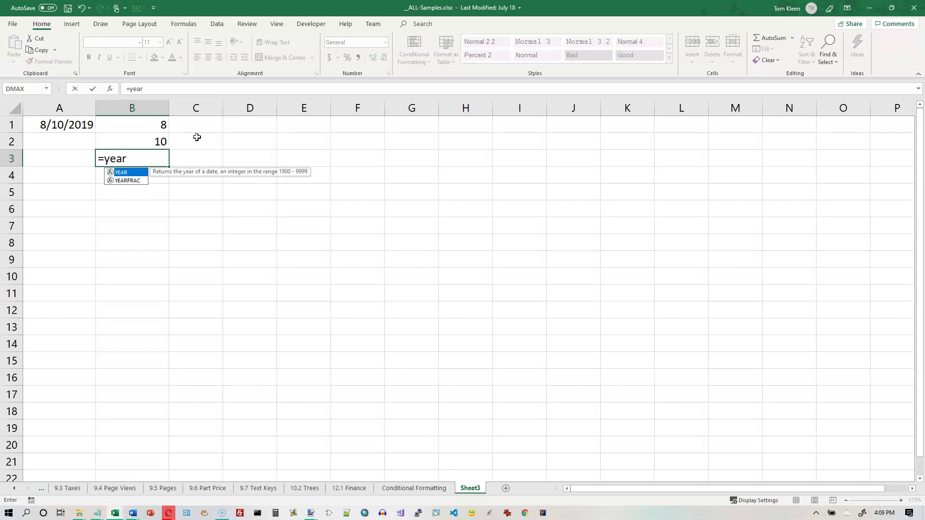
text((a1))
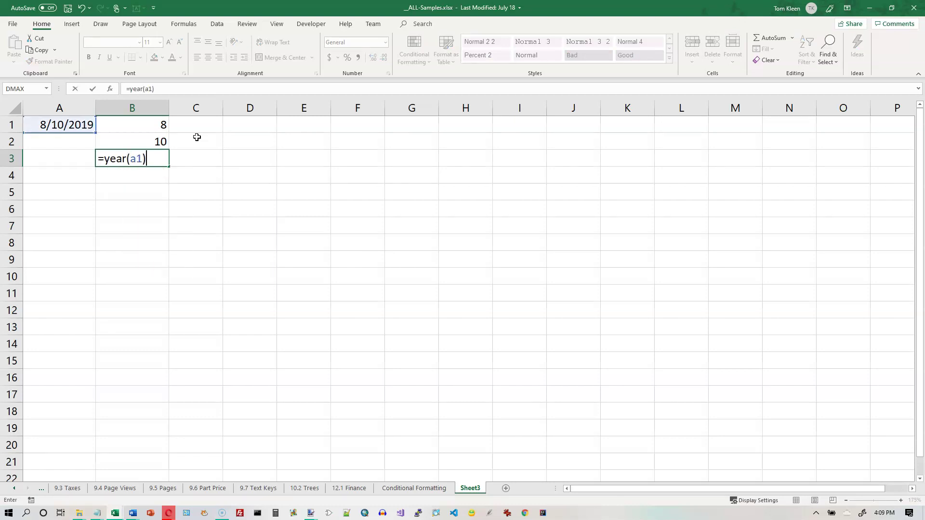
key(Return)
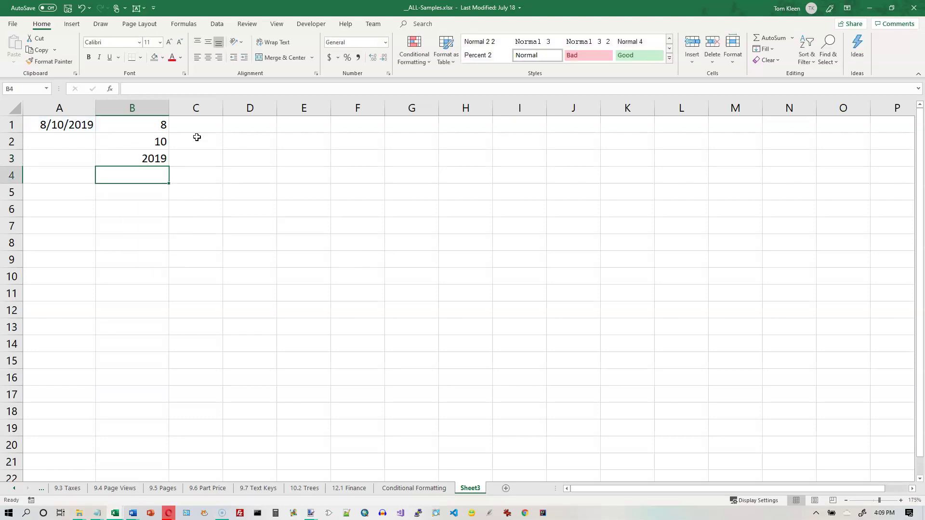
click(161, 140)
drag(164, 136, 199, 124)
click(137, 159)
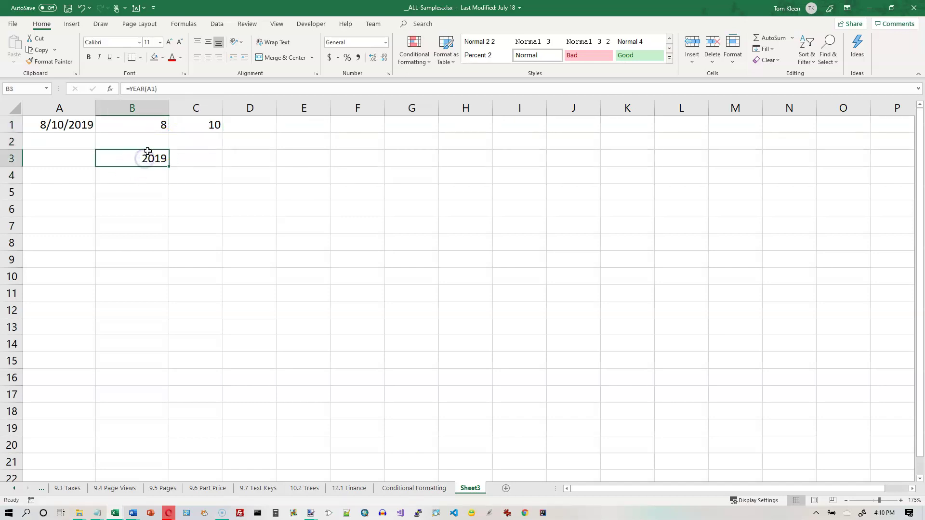
drag(151, 150, 252, 124)
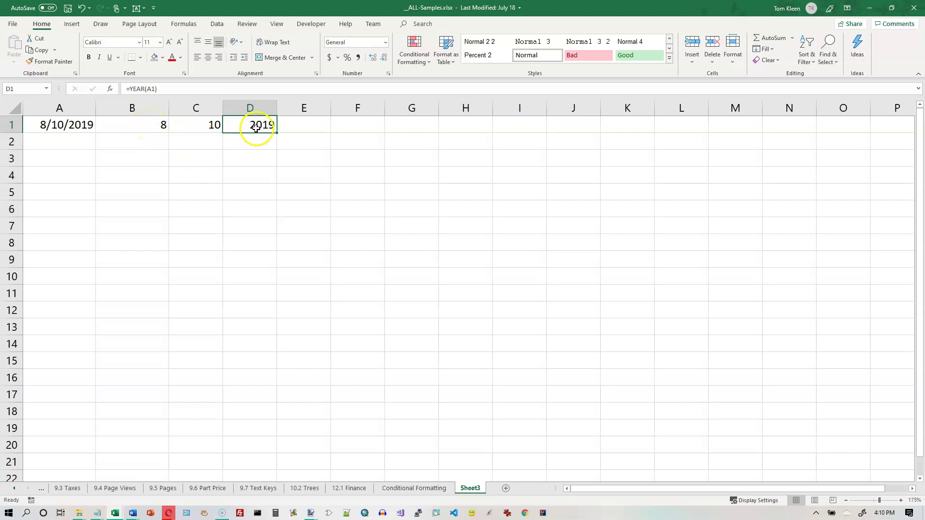
click(288, 131)
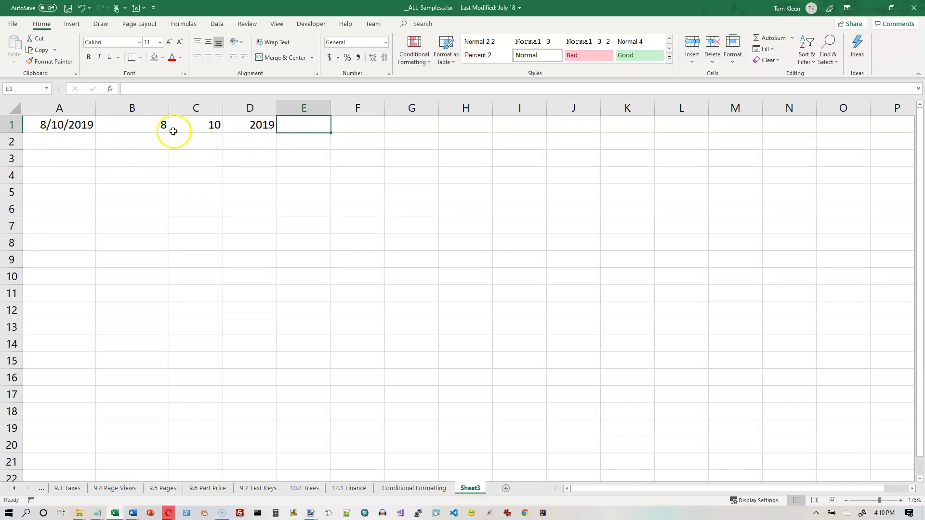
click(149, 126)
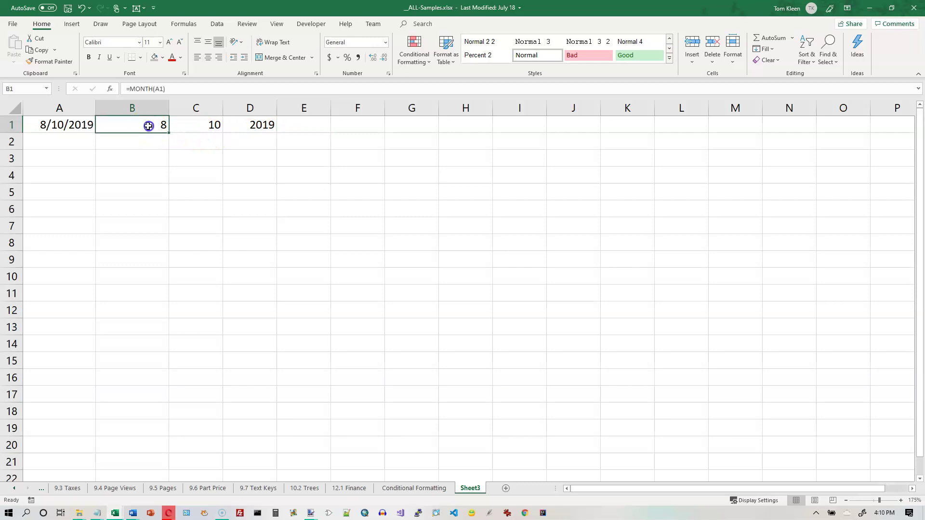
click(207, 127)
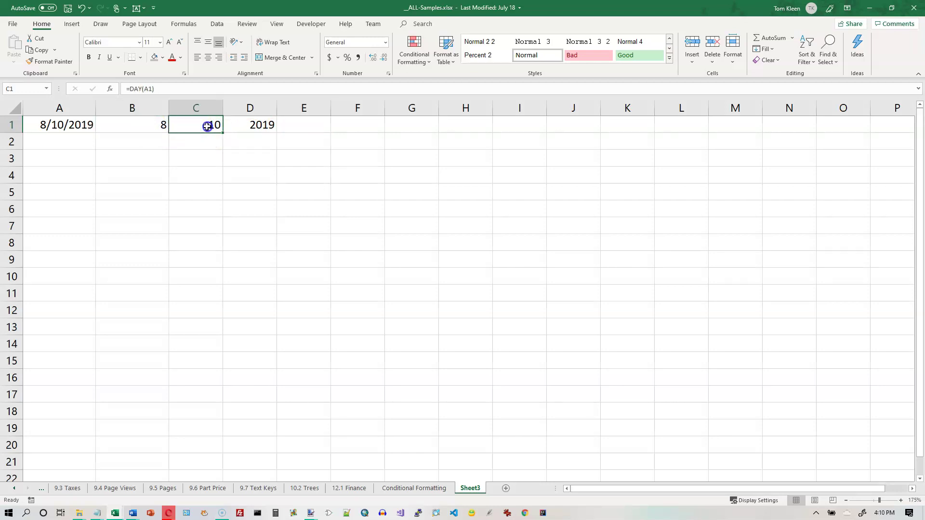
click(251, 126)
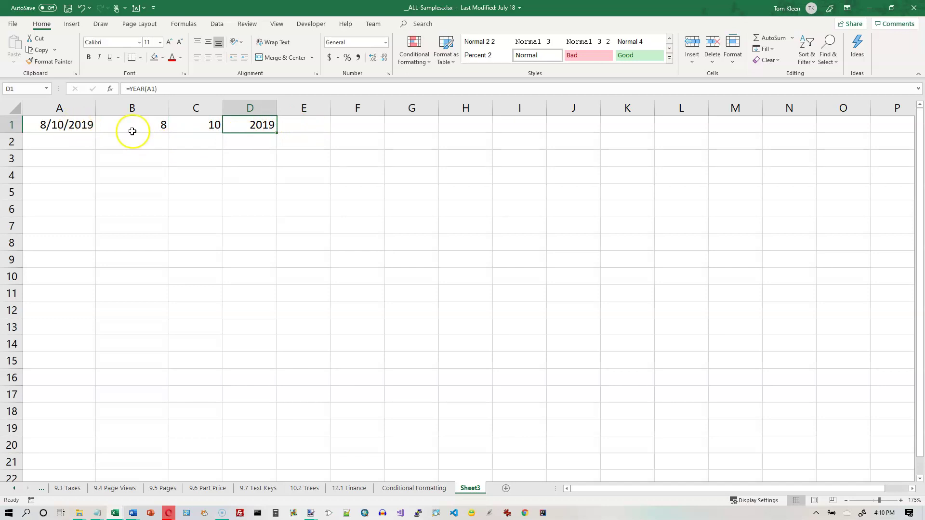
click(305, 126)
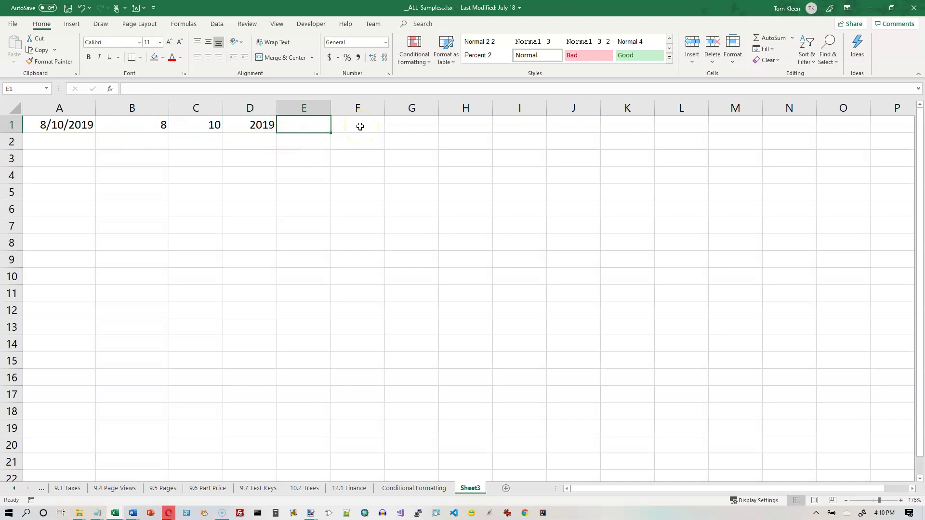
- Enter =DATE(D1,B1,C1) in E1 to show 8/10/2019, and widen column E
text(=date()
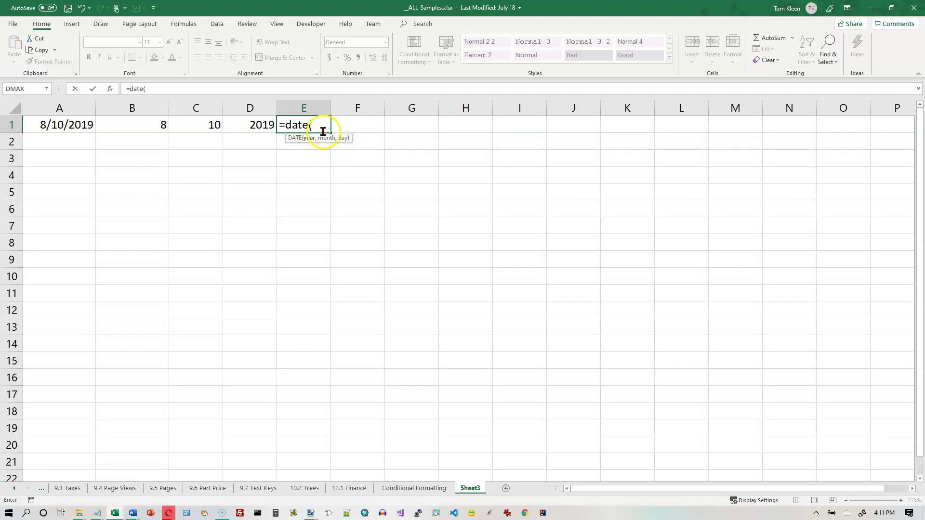
click(255, 122)
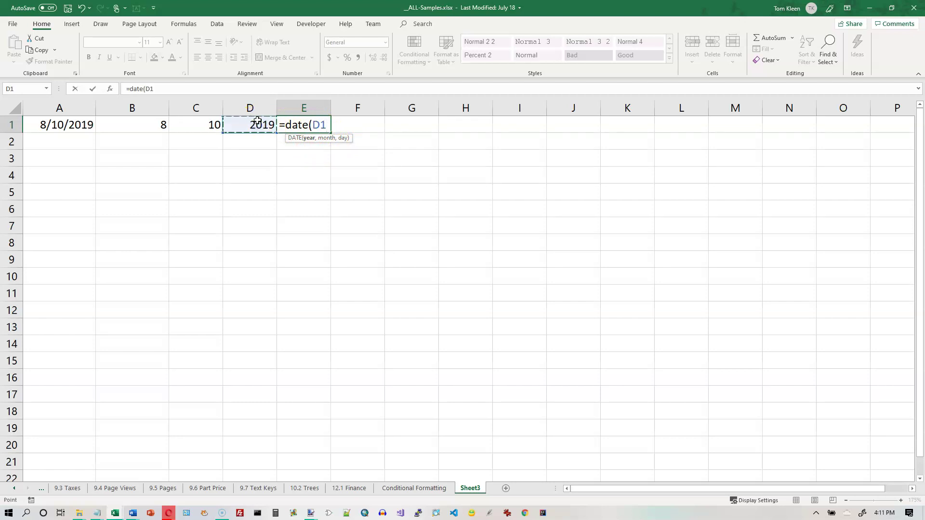
text(,)
click(146, 125)
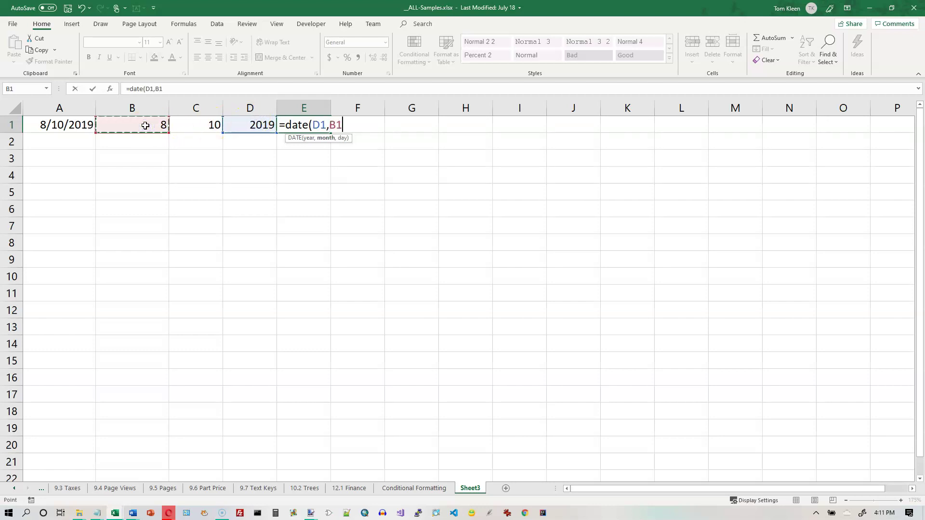
text(,)
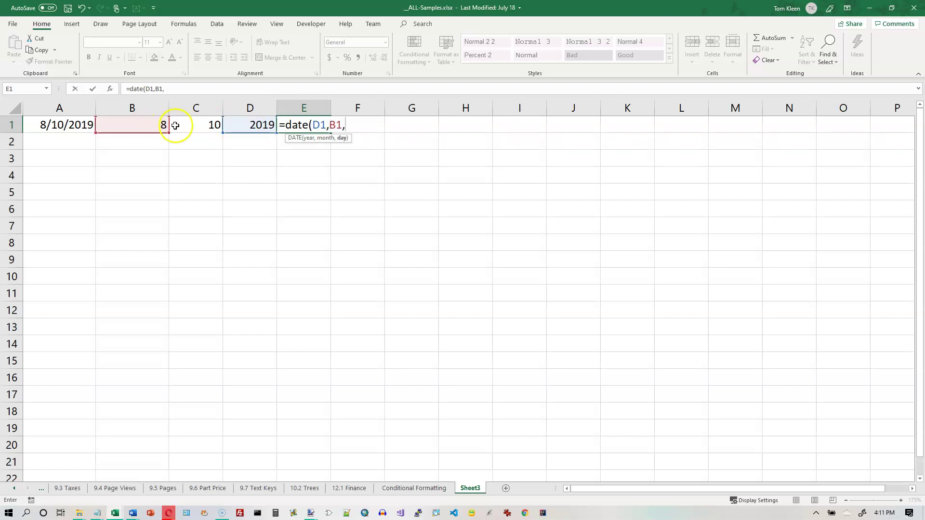
click(200, 124)
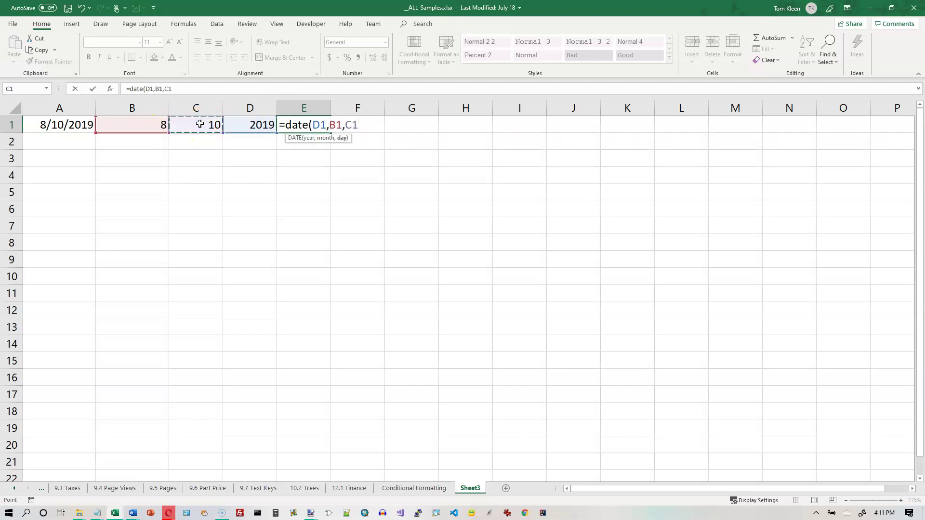
text())
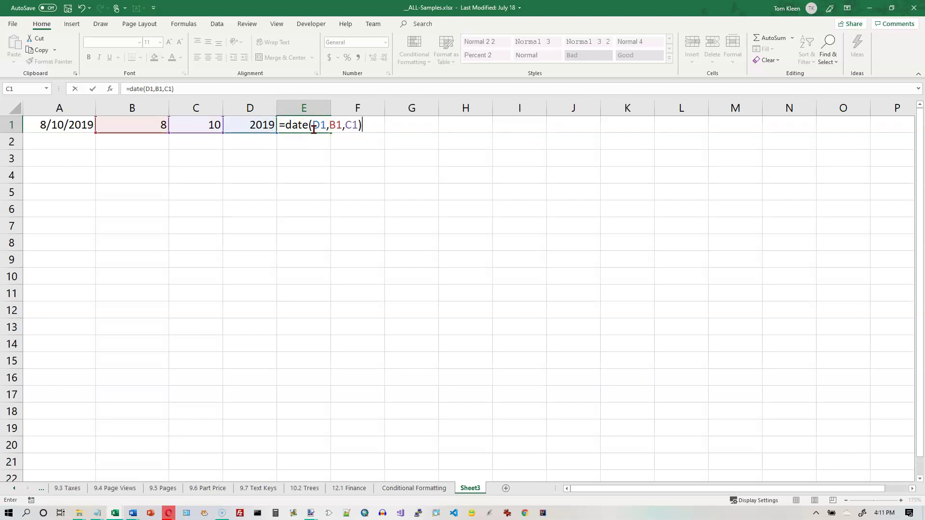
key(Return)
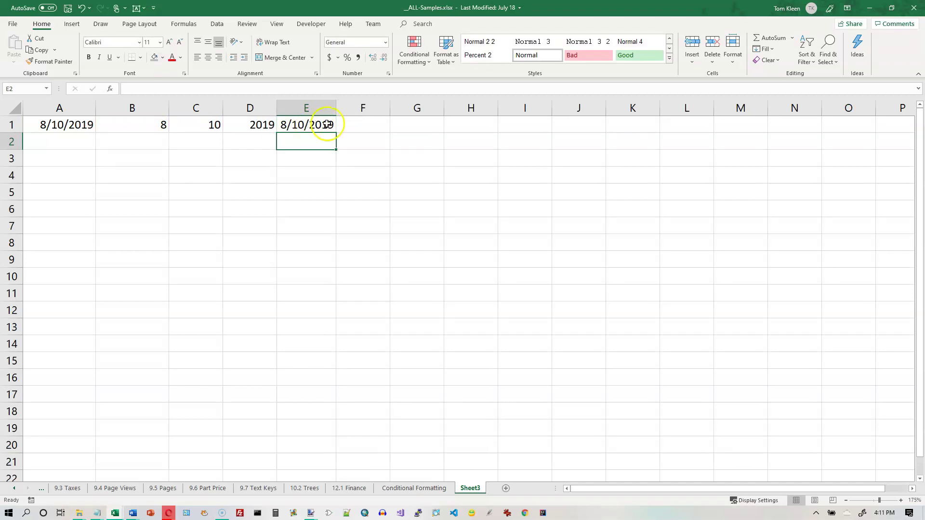
drag(336, 107, 347, 108)
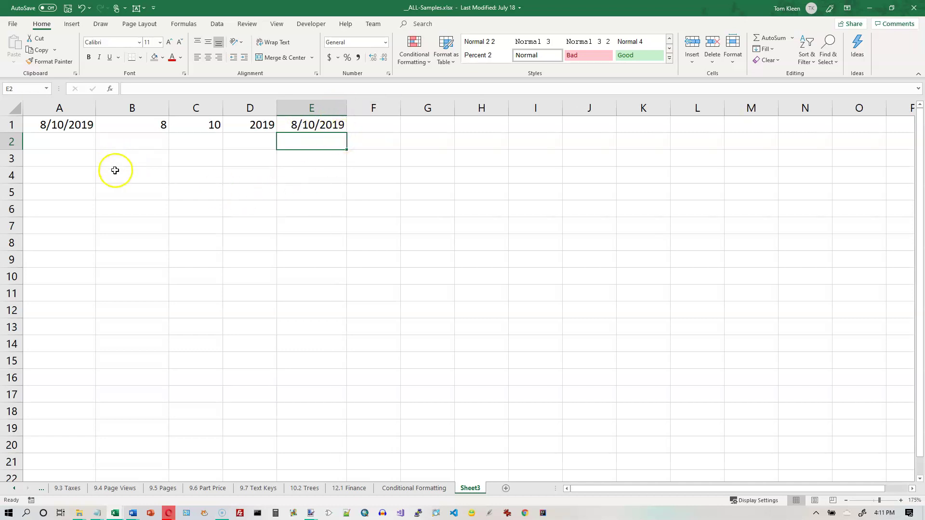
- Change the date in A1 to 12/25/2019
click(53, 125)
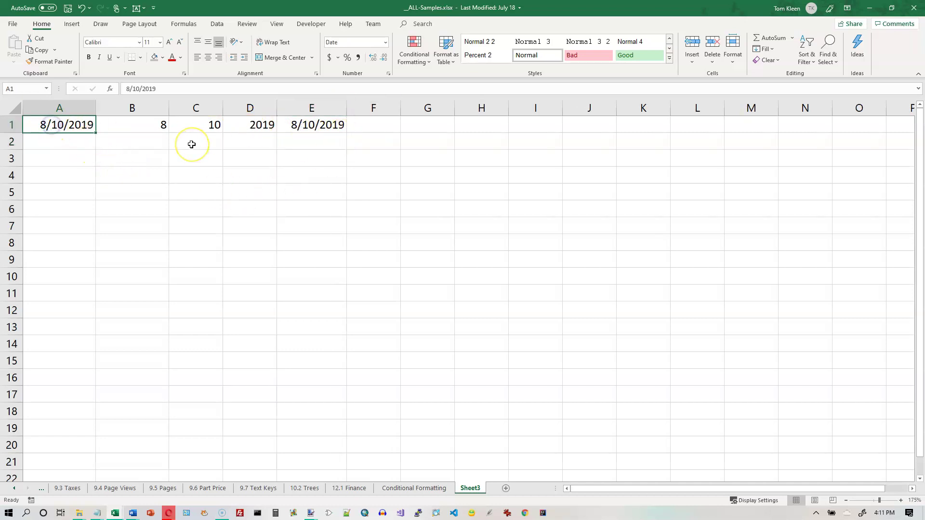
text(12/)
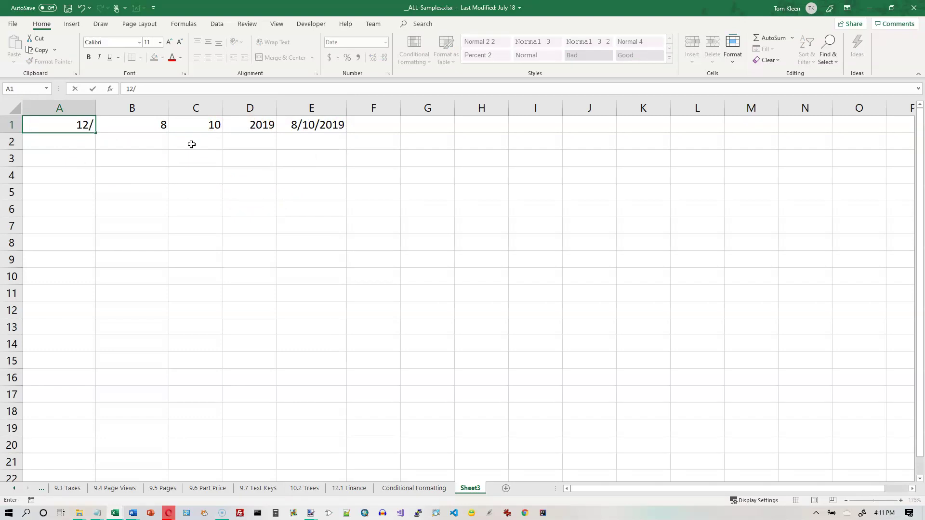
text(25/19)
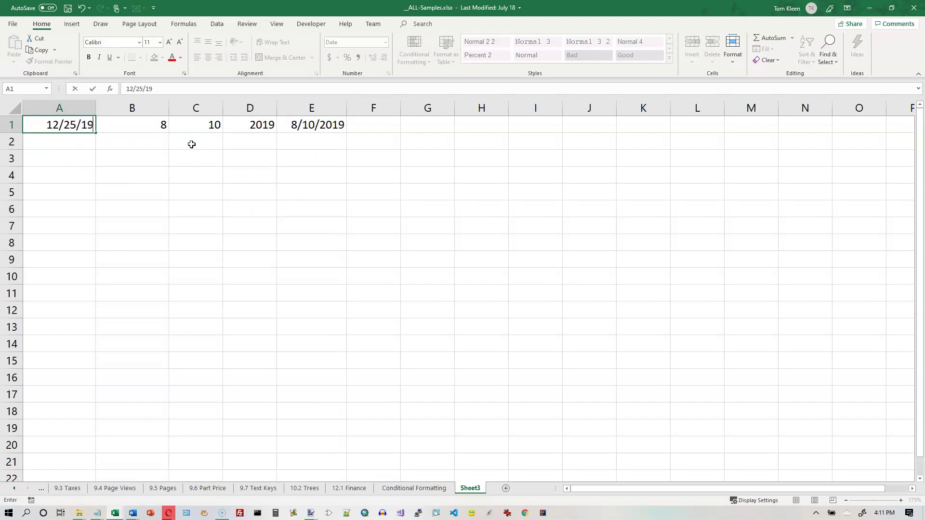
key(Return)
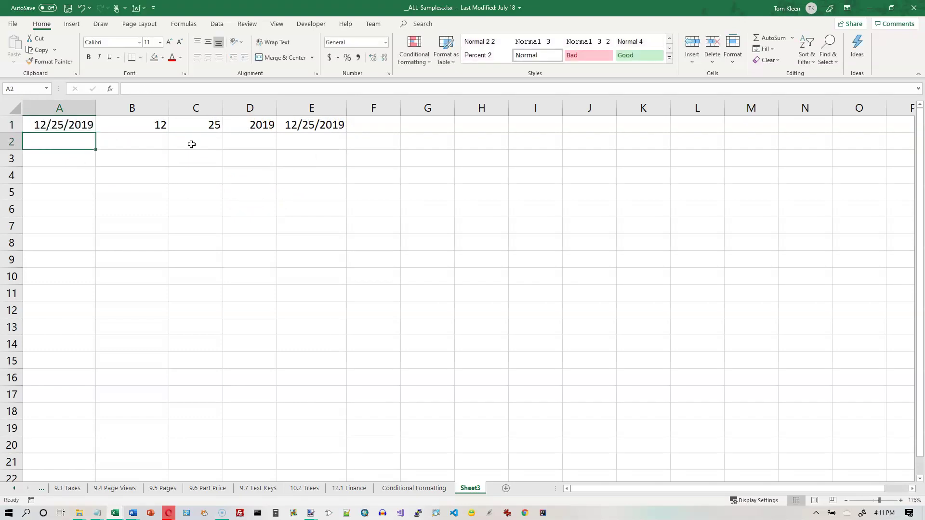
- Check the updated results 12, 25, 2019 and 12/25/2019 in B1–E1, and widen column F
click(161, 125)
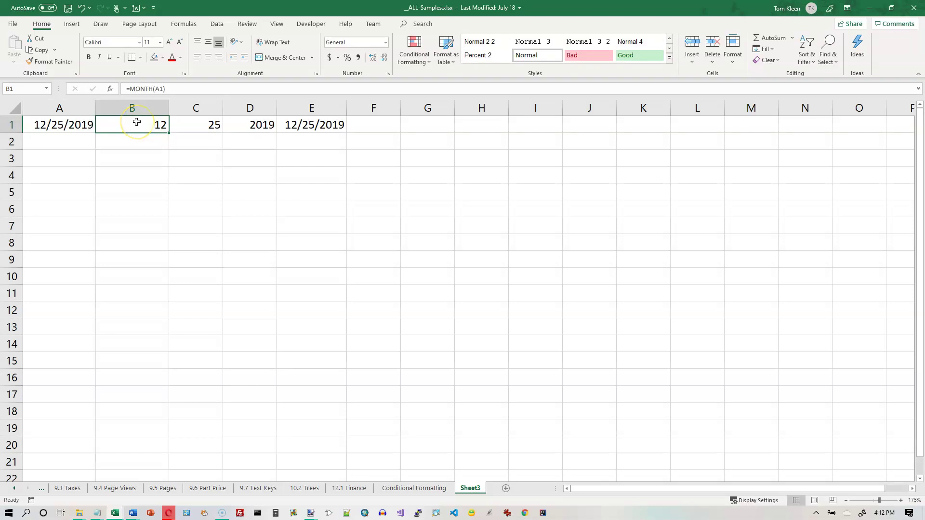
click(208, 126)
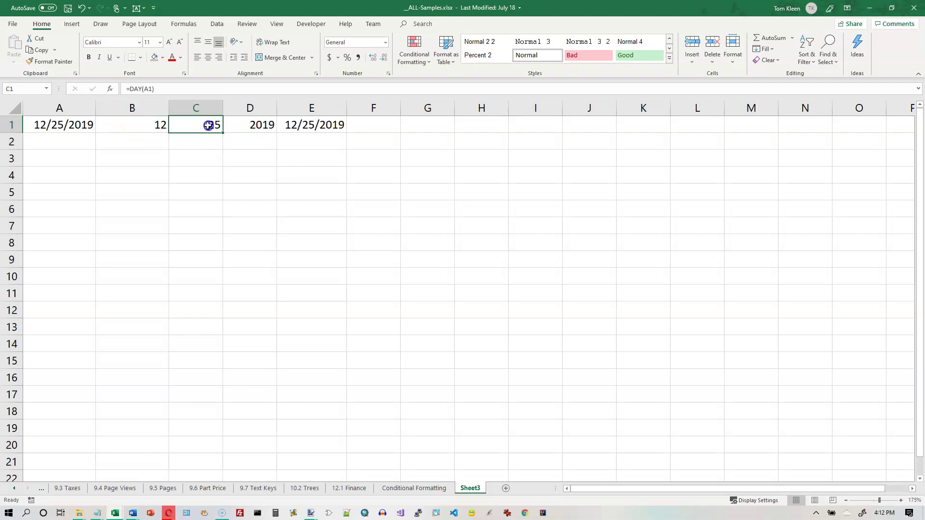
click(257, 126)
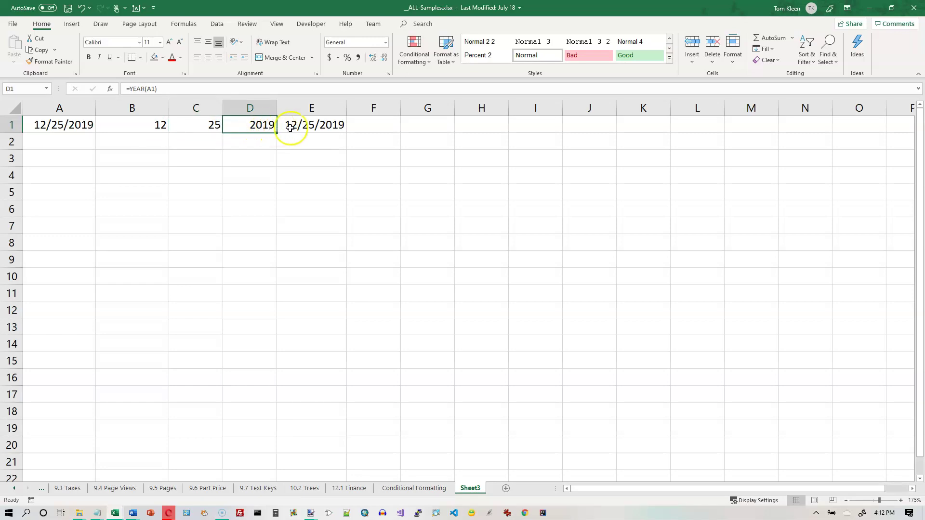
click(312, 126)
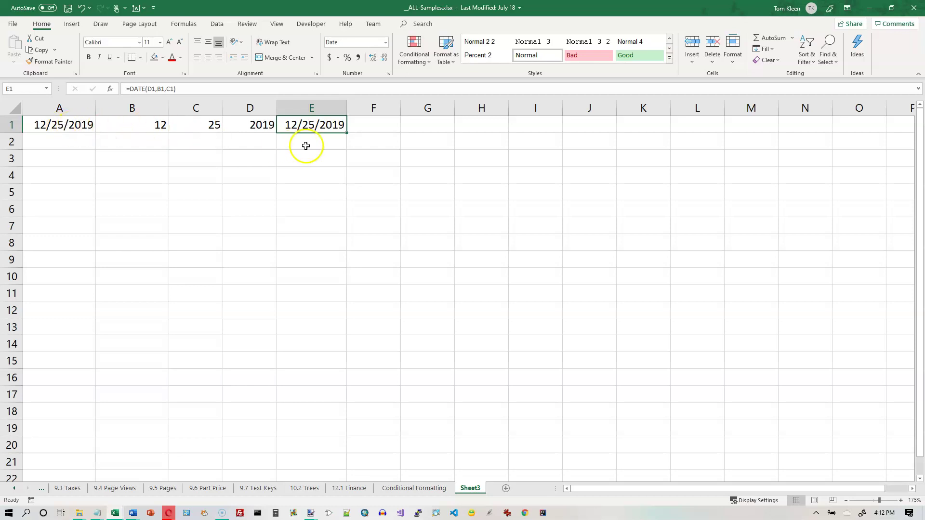
drag(401, 109, 419, 109)
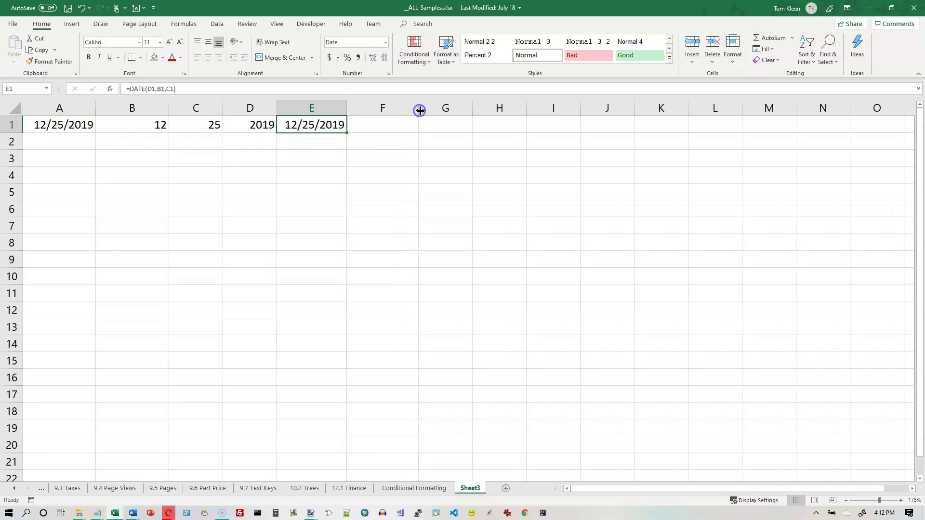
- Enter =WEEKDAY(A1) in F1, returning 4, and reselect F1 to inspect it
click(382, 124)
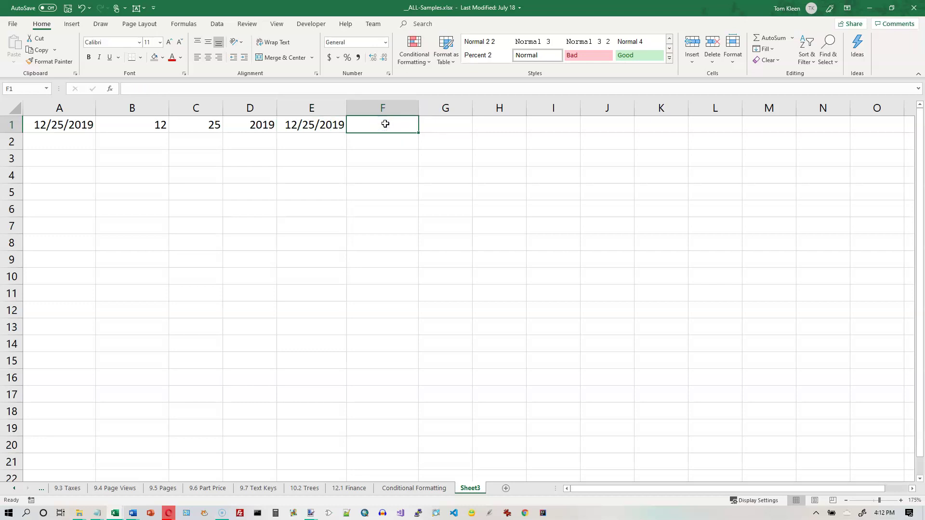
text(=wee)
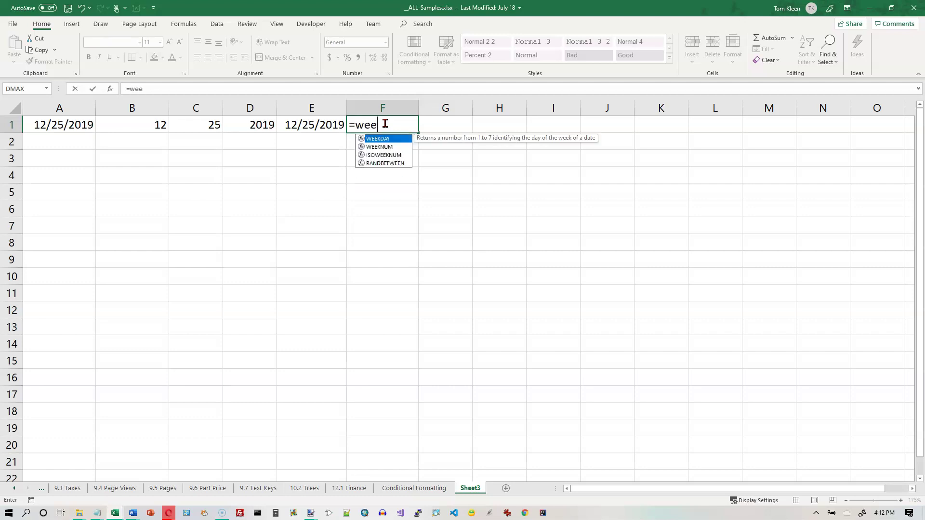
text(kday()
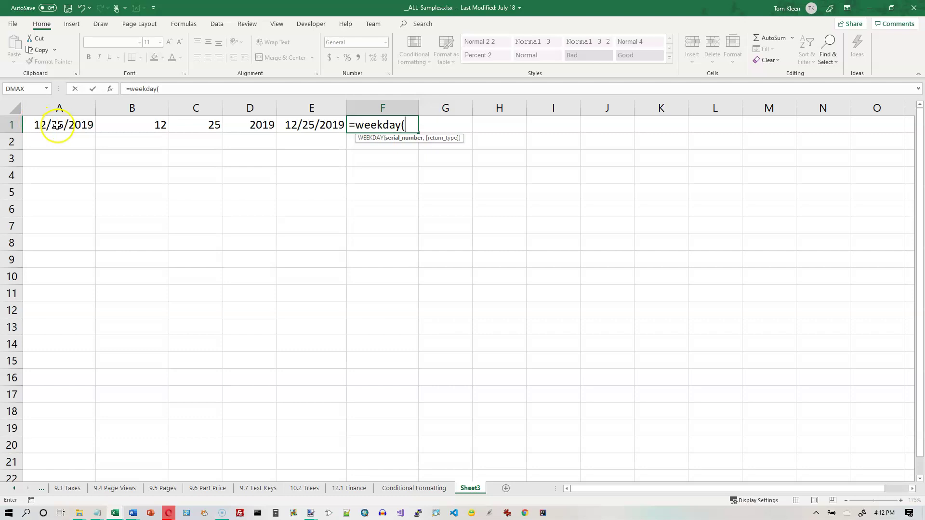
click(57, 125)
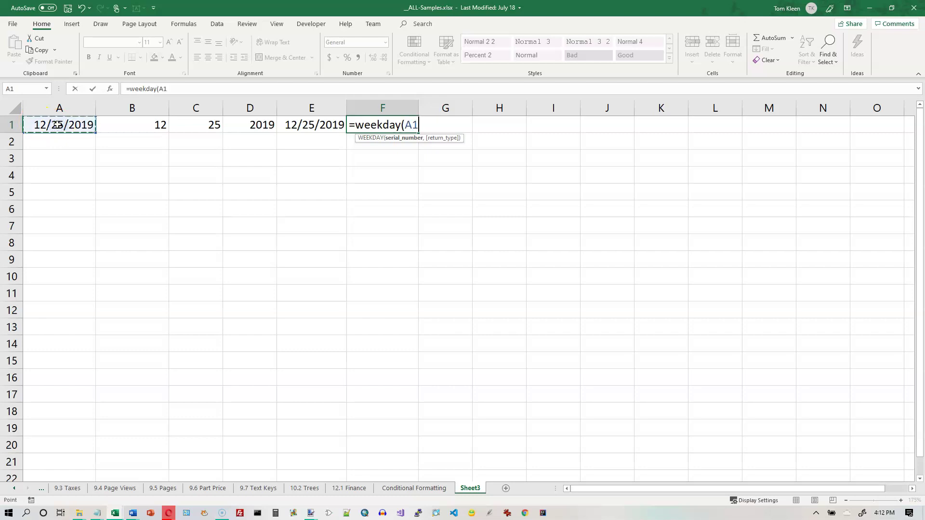
text())
key(Return)
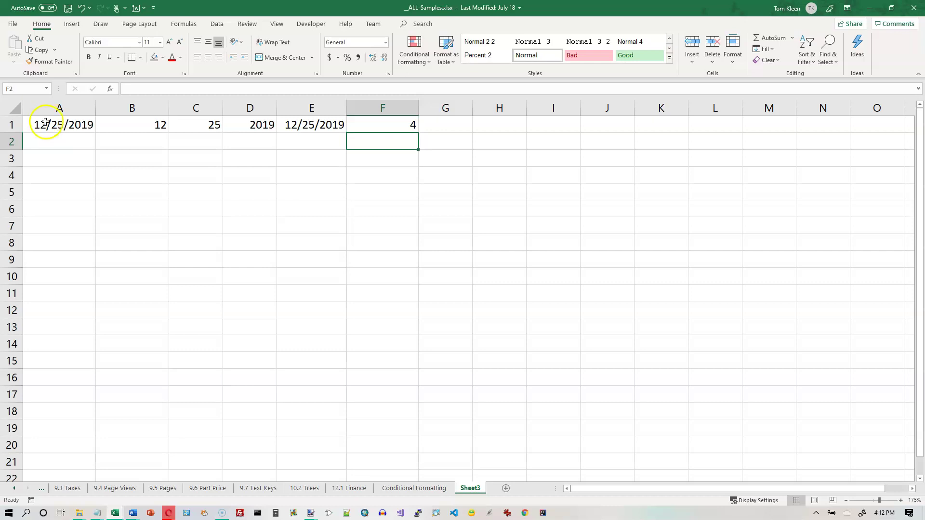
key(Up)
click(110, 90)
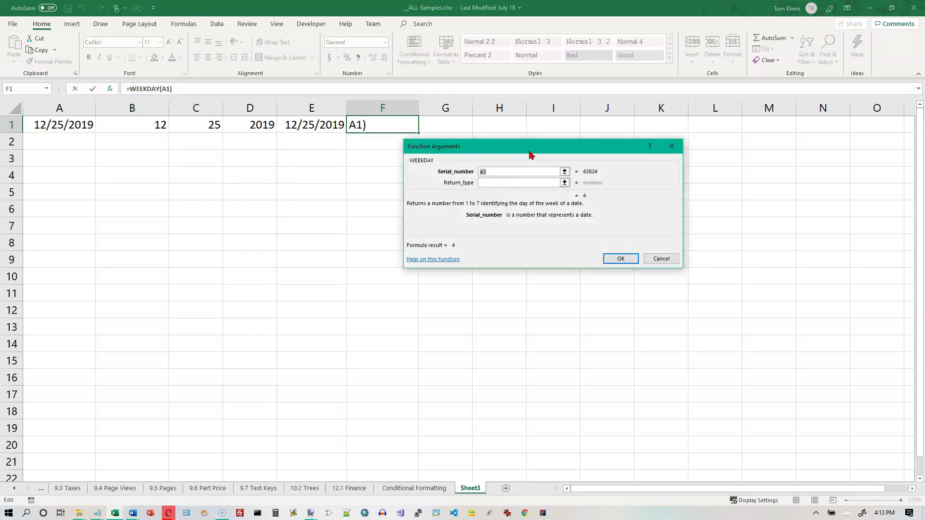
click(497, 172)
click(443, 182)
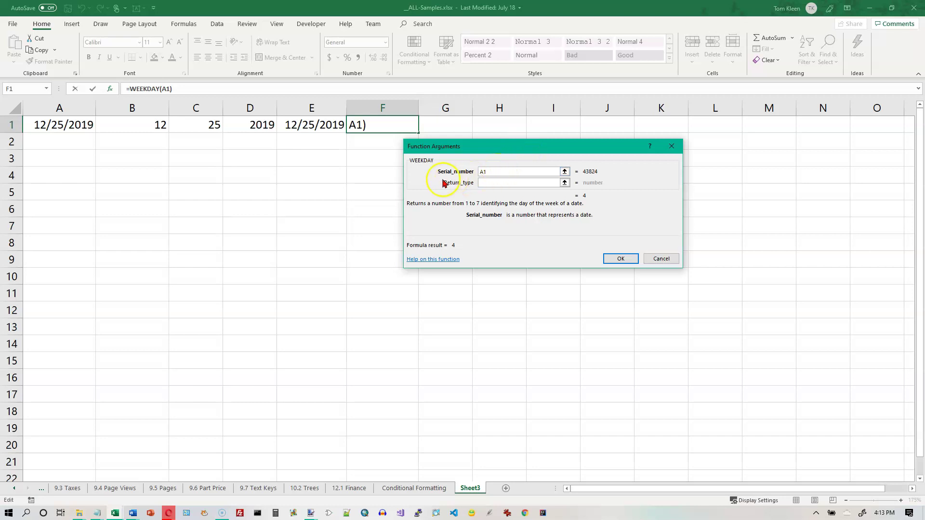
click(489, 182)
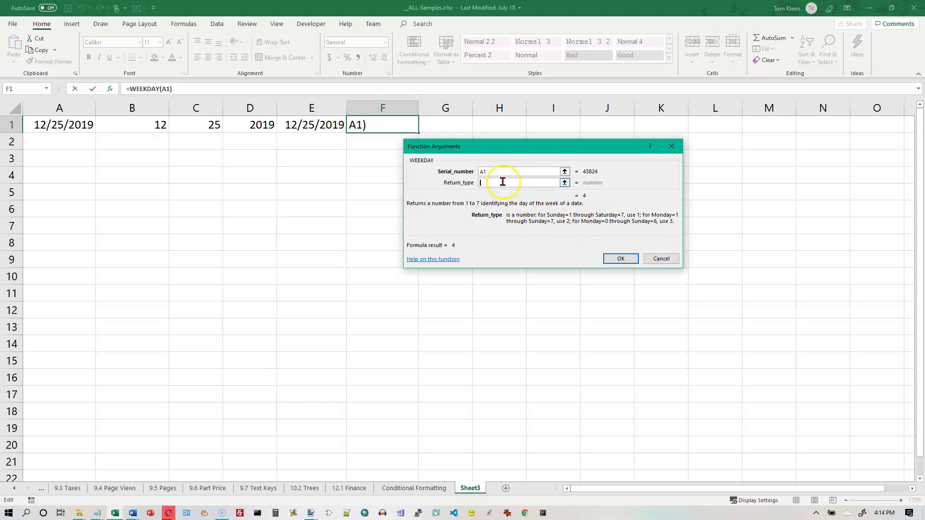
click(621, 260)
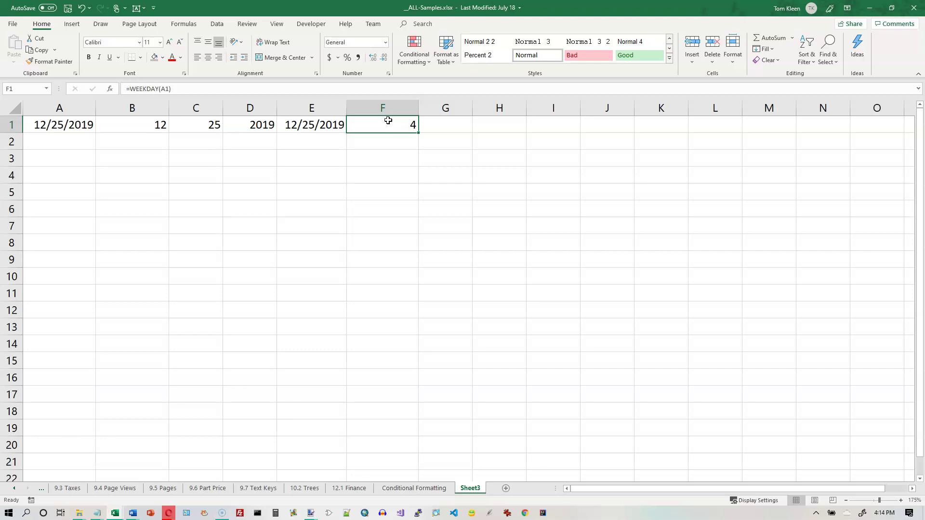
- Type Sunday in I1 and fill the day names down to Saturday in I7
click(389, 123)
click(513, 126)
click(554, 126)
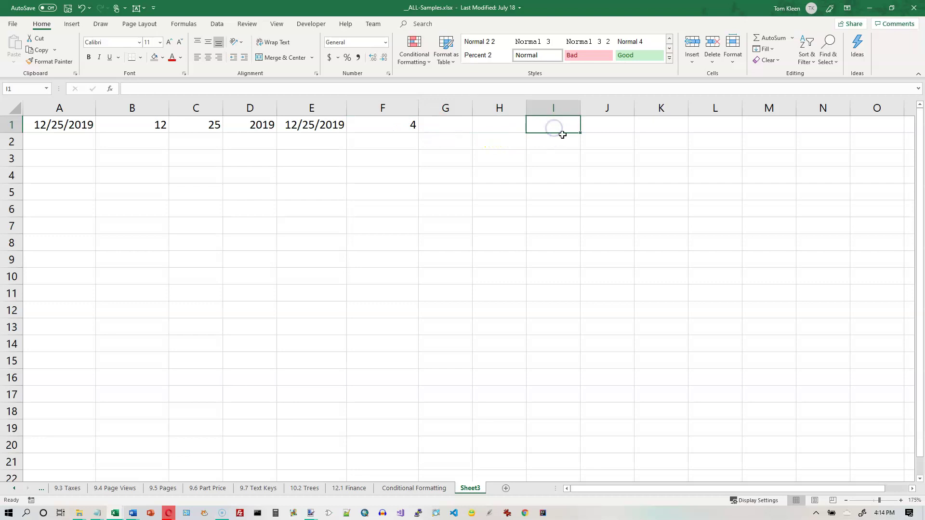
text(W)
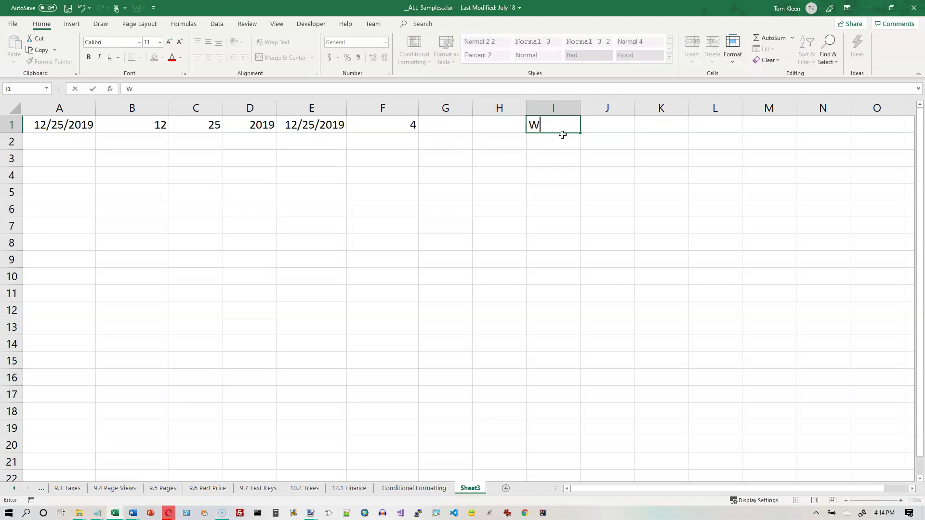
key(BackSpace)
text(Sunday)
key(Return)
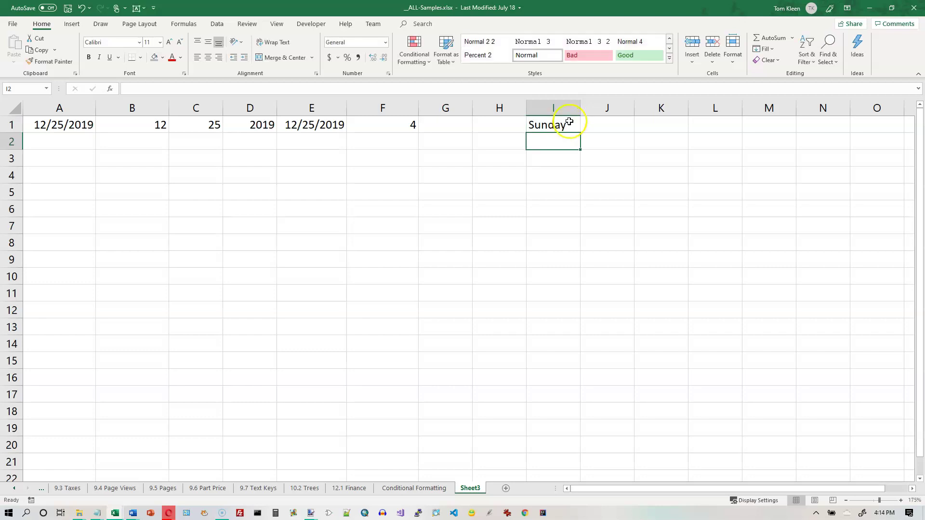
click(567, 124)
drag(581, 133, 574, 226)
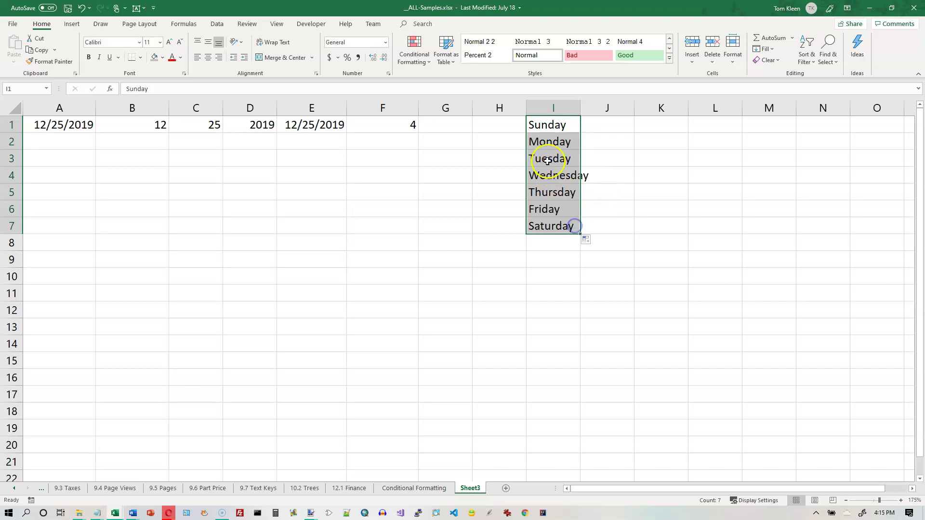
- Number H1:H7 from 1 to 7 by entering 1 and 2 and filling down
click(513, 127)
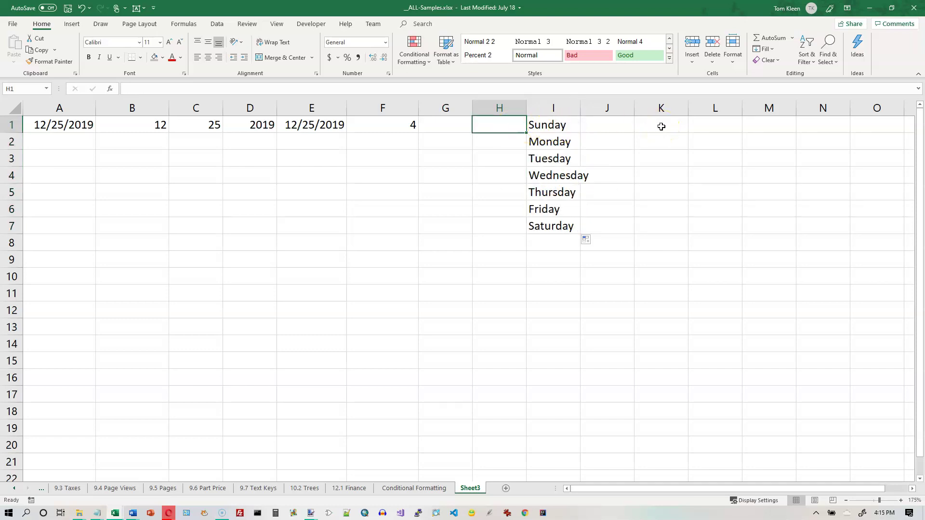
text(1)
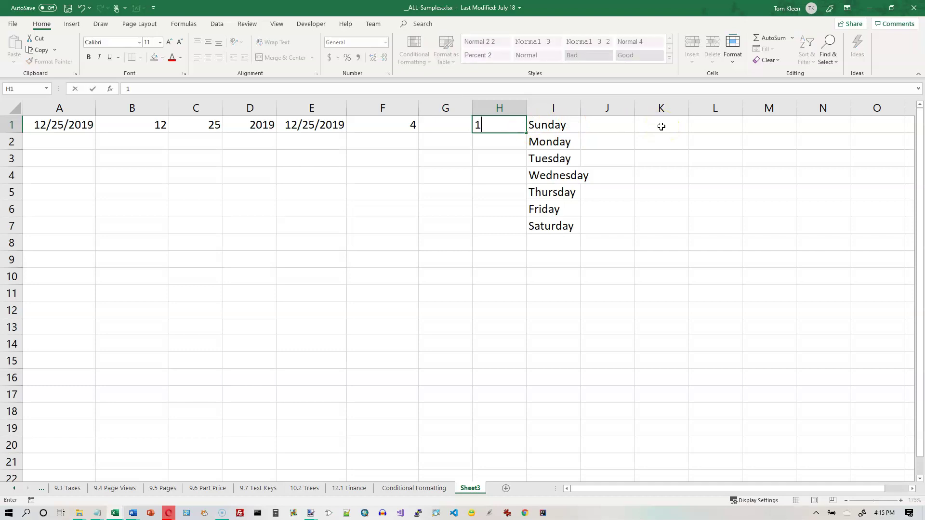
key(Return)
text(2)
key(Return)
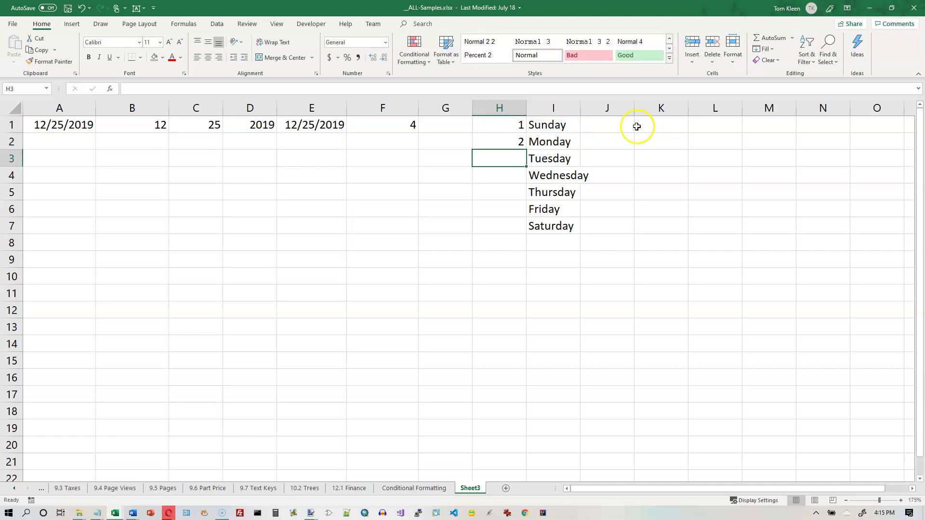
drag(518, 125, 526, 232)
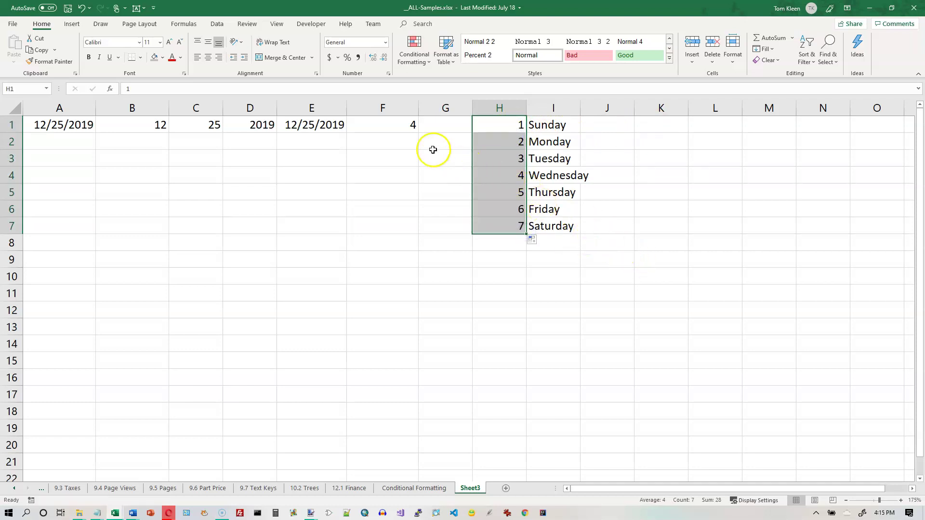
click(408, 126)
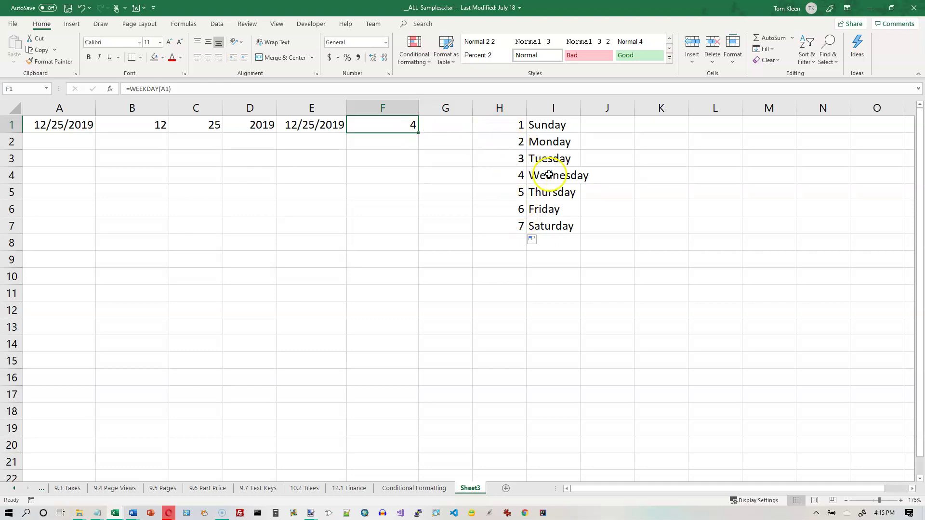
- Widen column G and enter =VLOOKUP(F1,$H$1:$I$7,2) in G1, showing Wednesday
drag(472, 110, 518, 111)
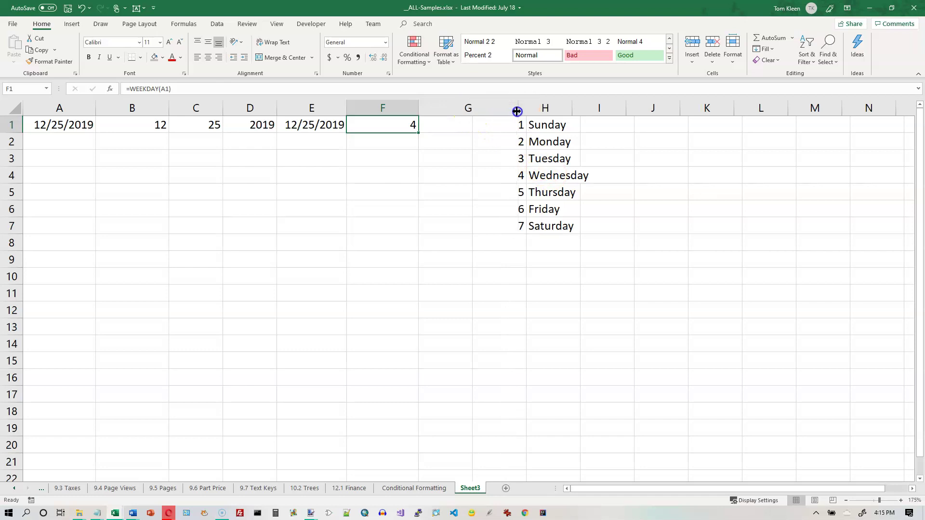
click(478, 126)
text(=)
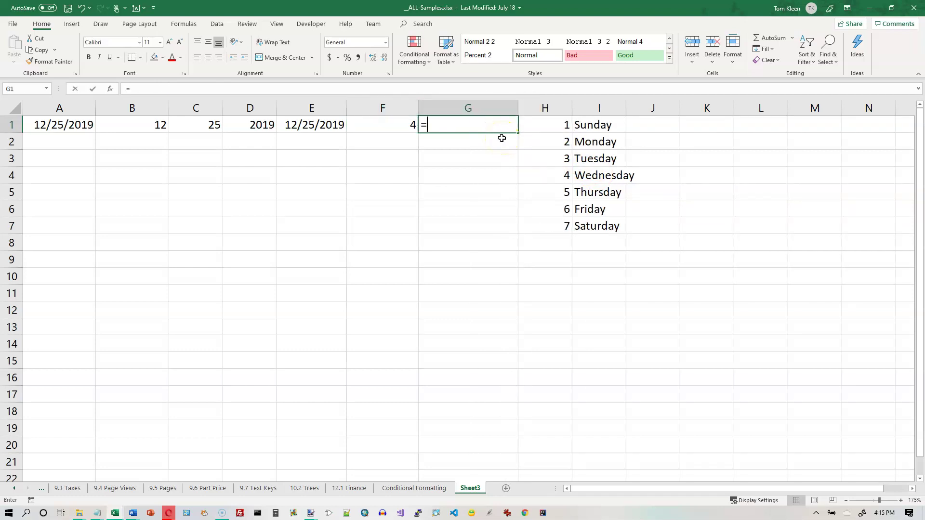
text(vlookup)
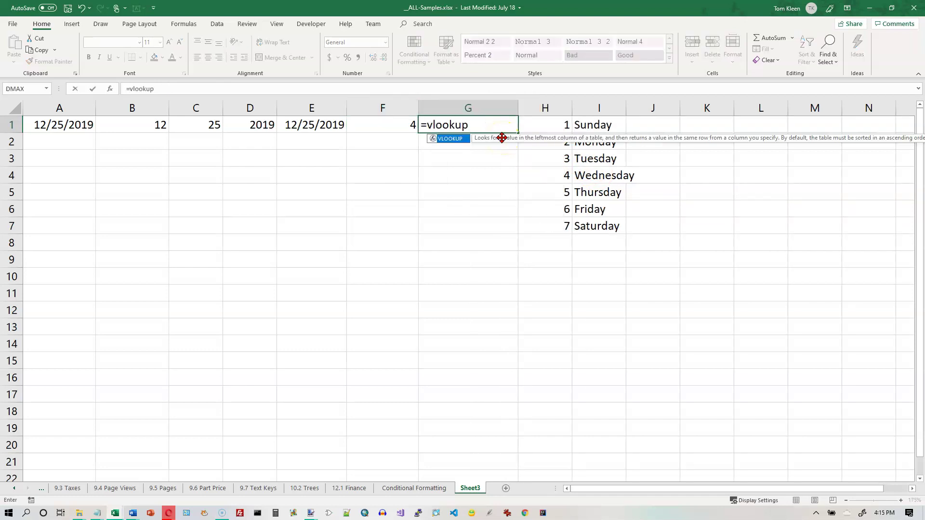
text(()
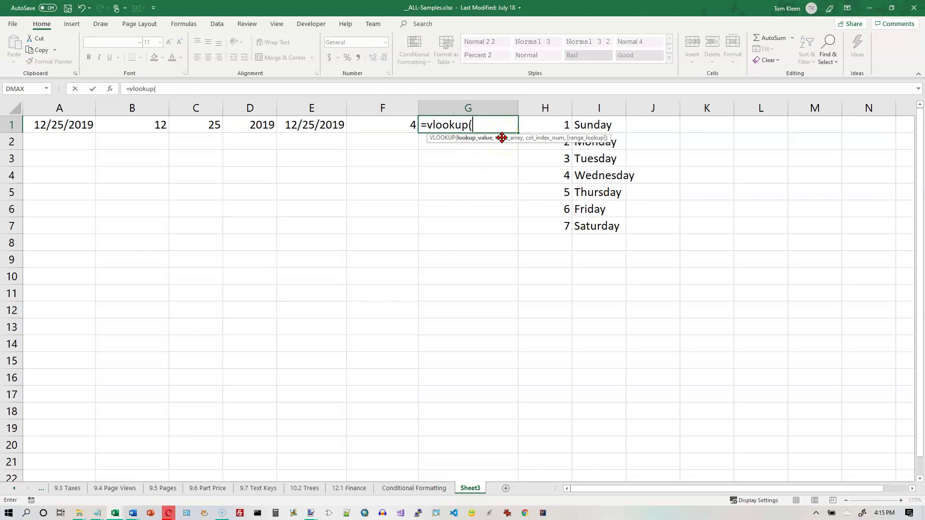
click(407, 125)
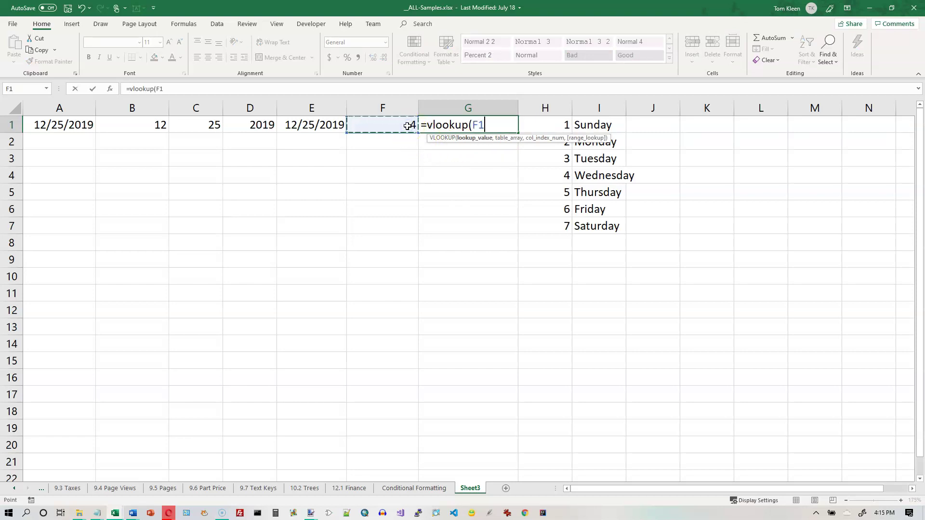
text(,)
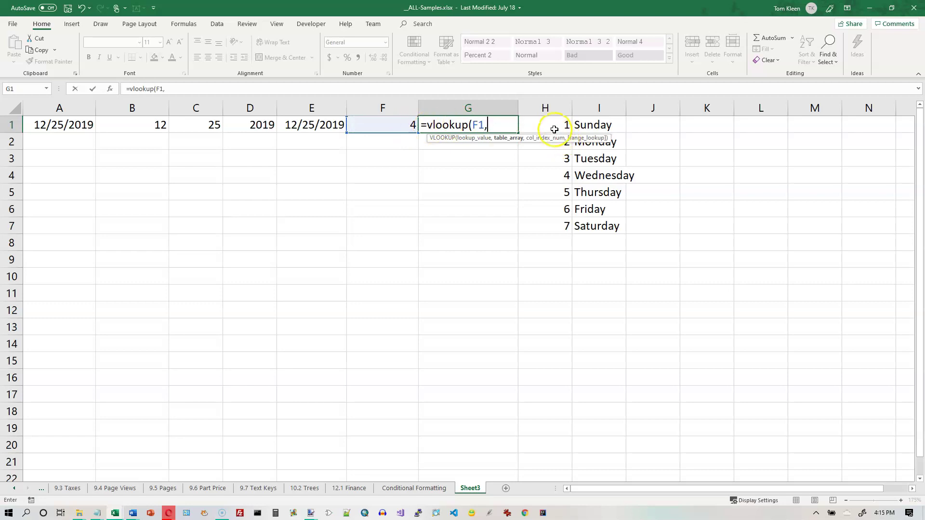
drag(553, 126, 593, 216)
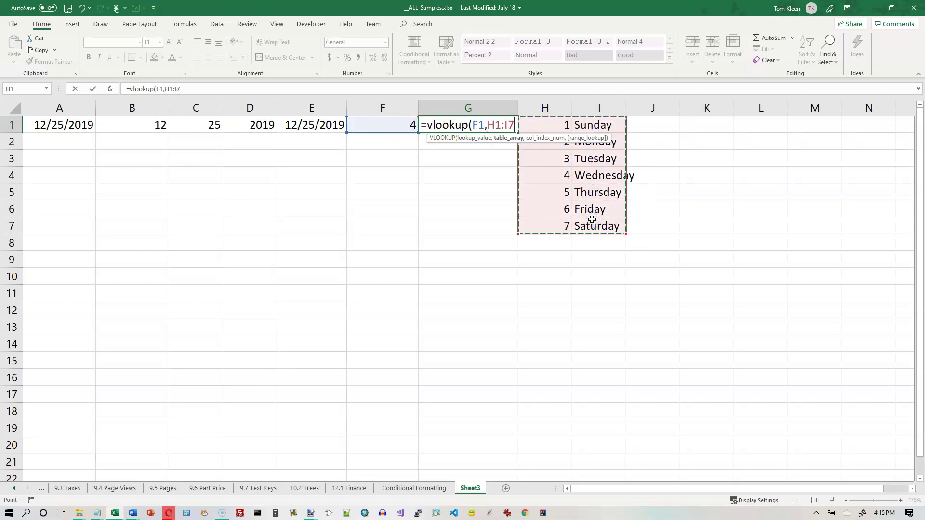
key(F4)
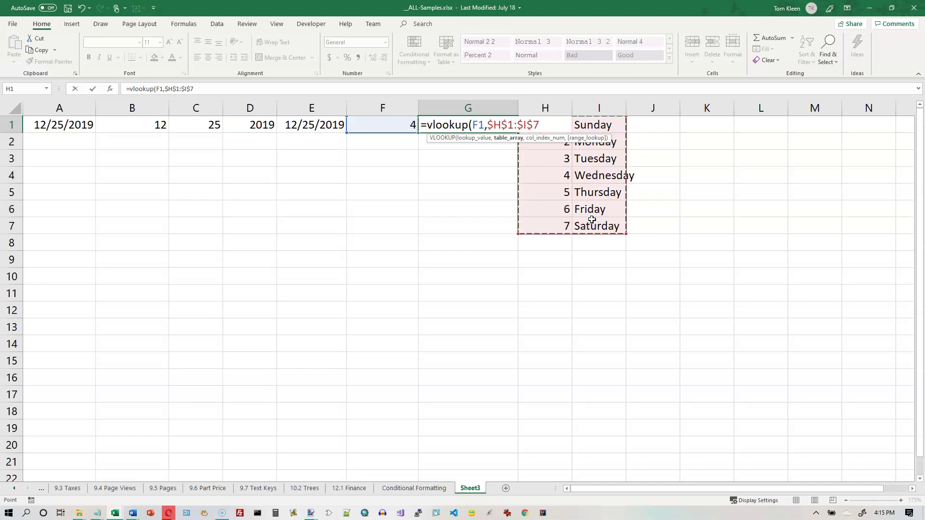
text(,2)
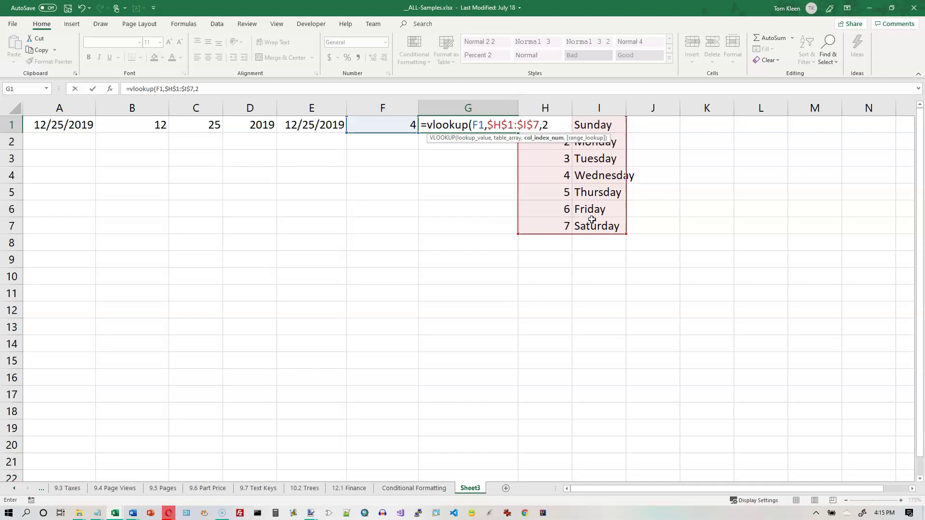
text())
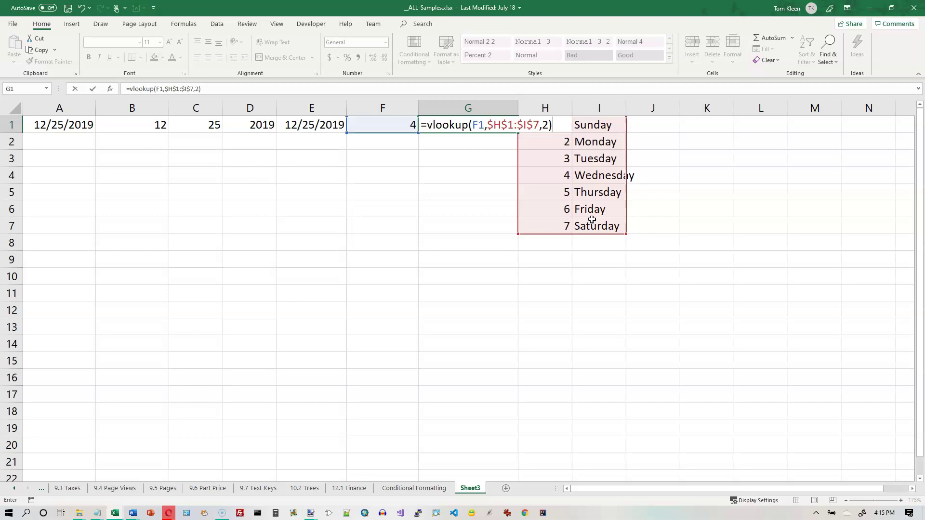
key(Return)
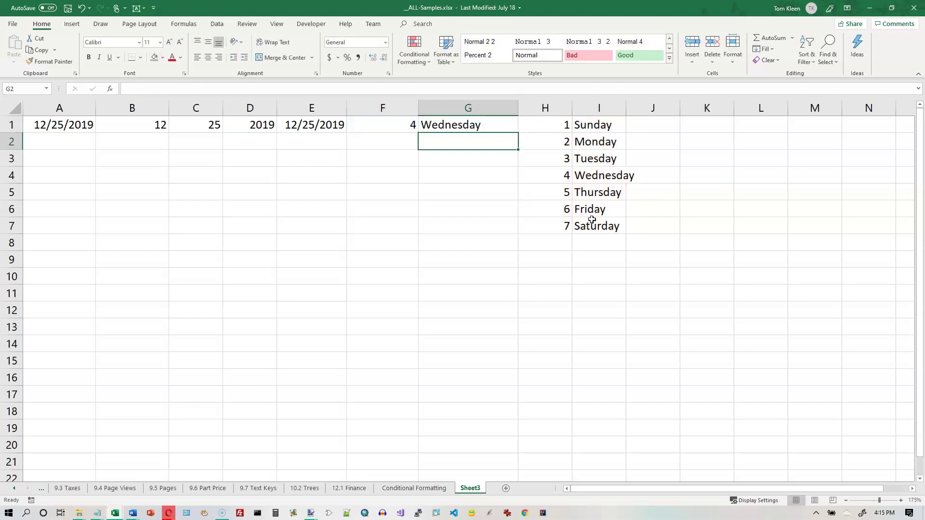
- Replace A1's date with 12/26/2019, updating results to day 26, weekday 5 and Thursday
click(64, 129)
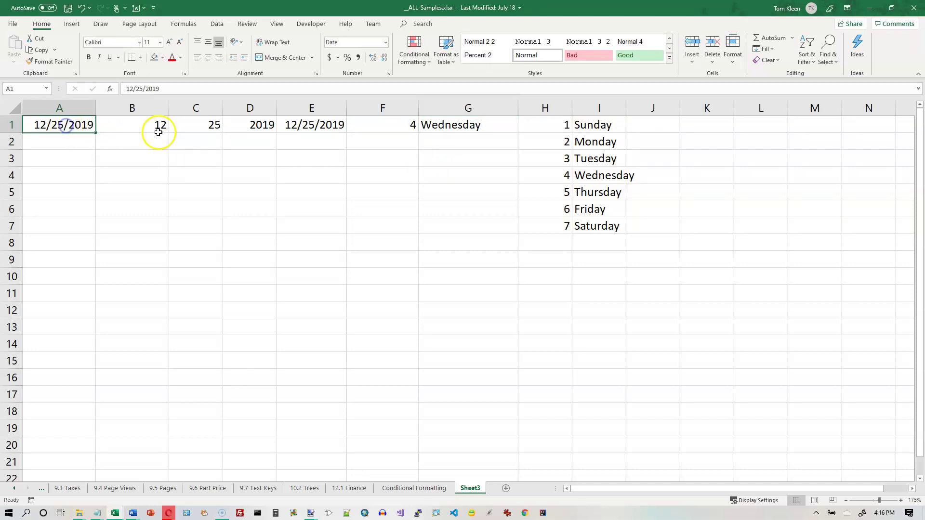
text(12/)
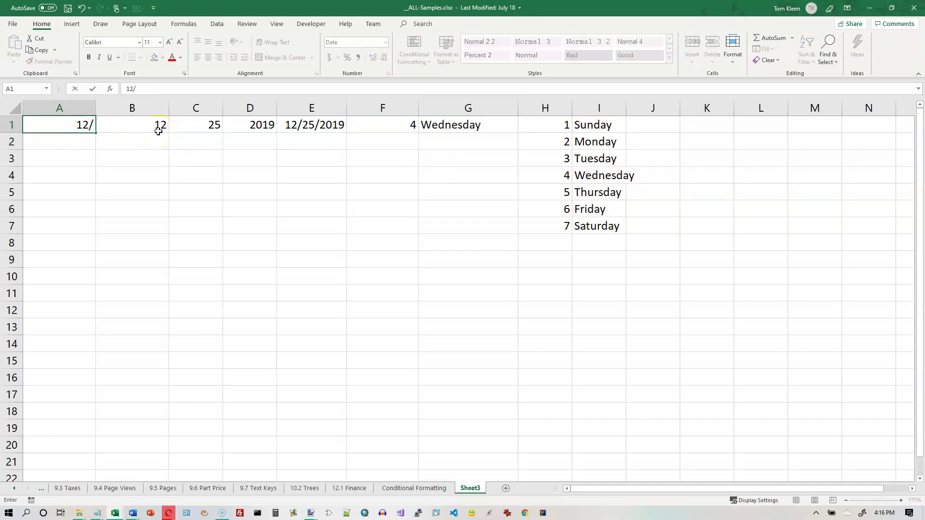
text(26/2919)
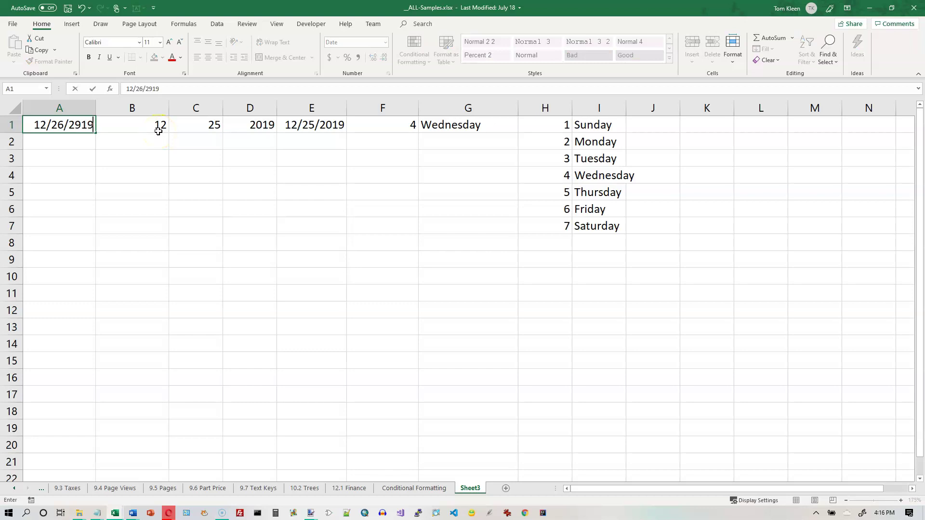
key(BackSpace)
key(BackSpace)
key(BackSpace)
text(019)
key(Return)
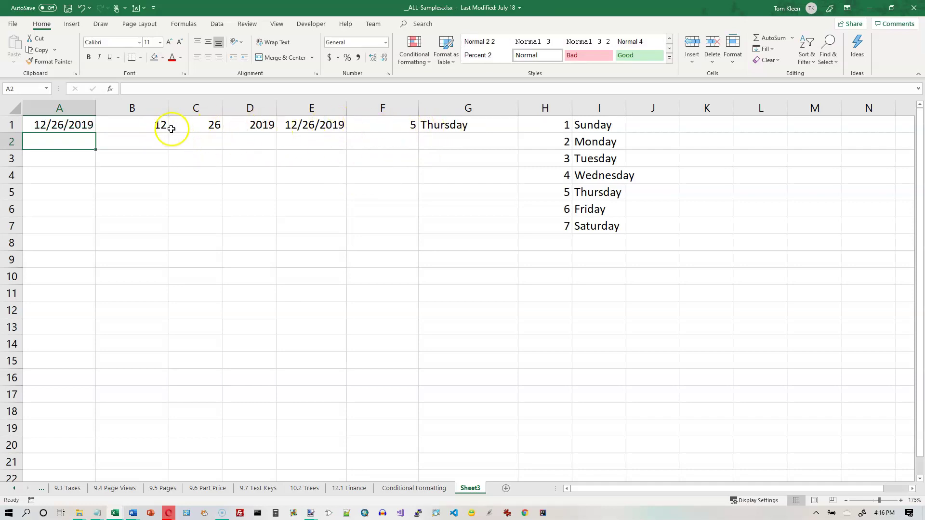
- Select G1, which shows Thursday, and browse the Date & Time functions on the Formulas tab
click(461, 126)
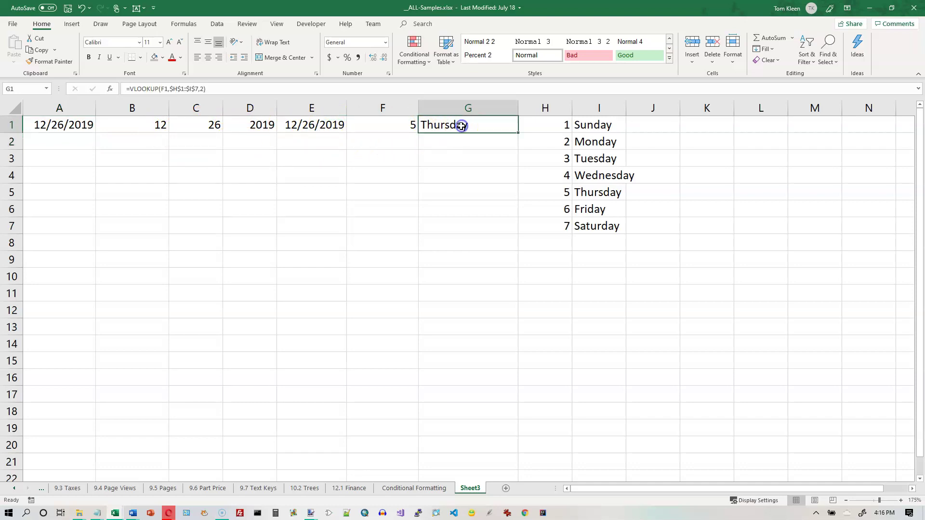
click(185, 26)
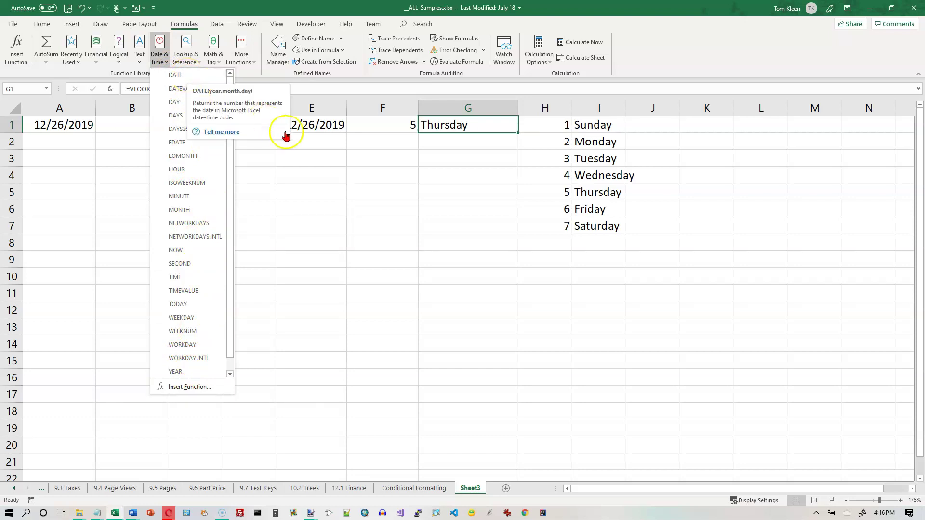
click(322, 127)
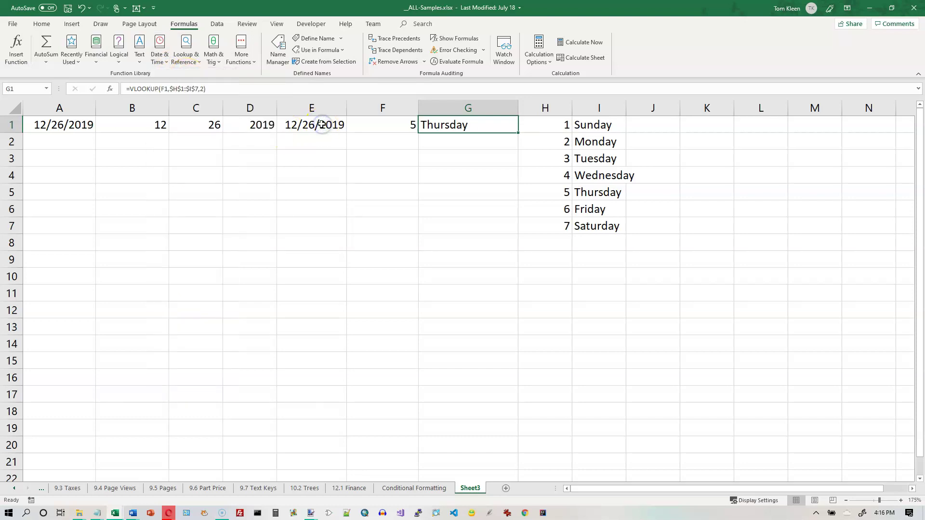